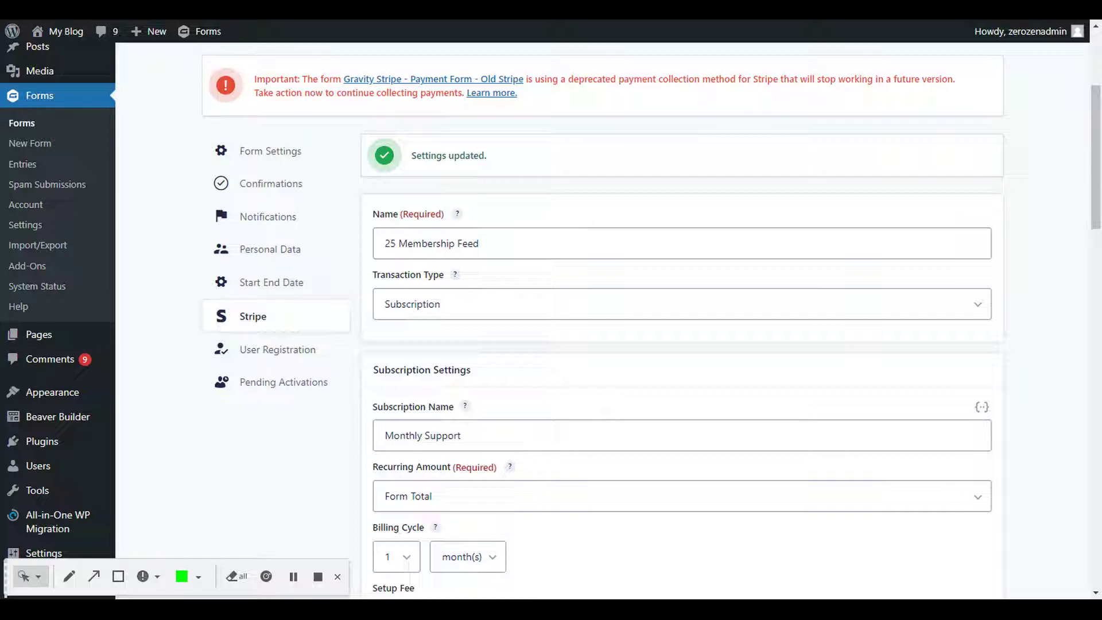
Examine the subscription settings of the 25 Membership Feed, including billing cycle, setup fee and trial
{"action": "scroll", "coordinate": [467, 438], "scroll_direction": "down", "scroll_amount": 2}
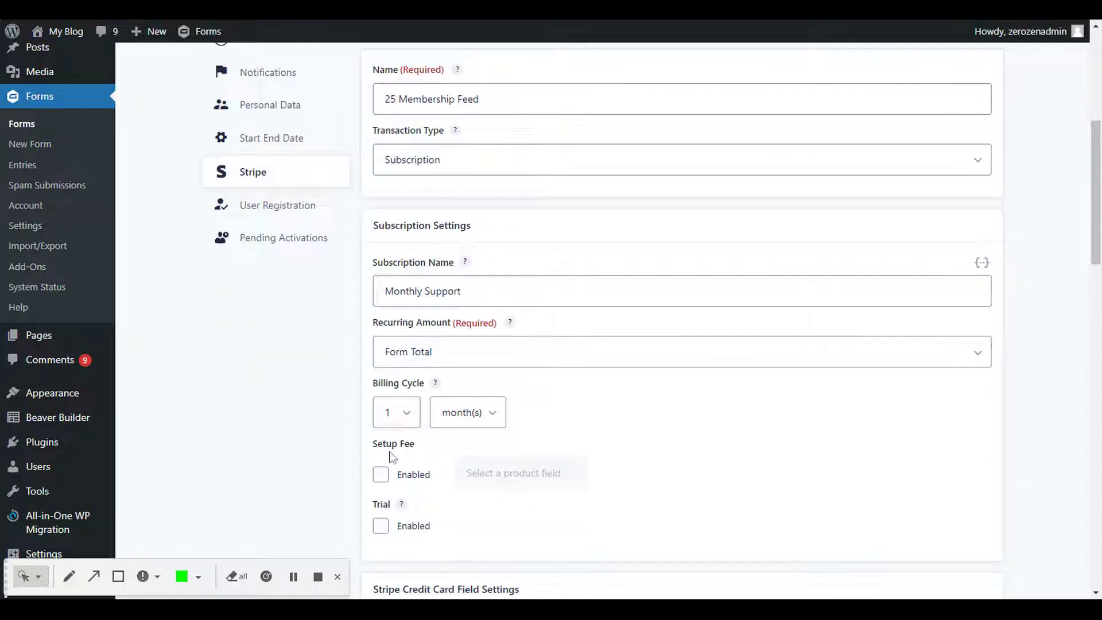
{"action": "left_click_drag", "start_coordinate": [428, 447], "coordinate": [378, 447]}
{"action": "scroll", "coordinate": [563, 413], "scroll_direction": "up", "scroll_amount": 4}
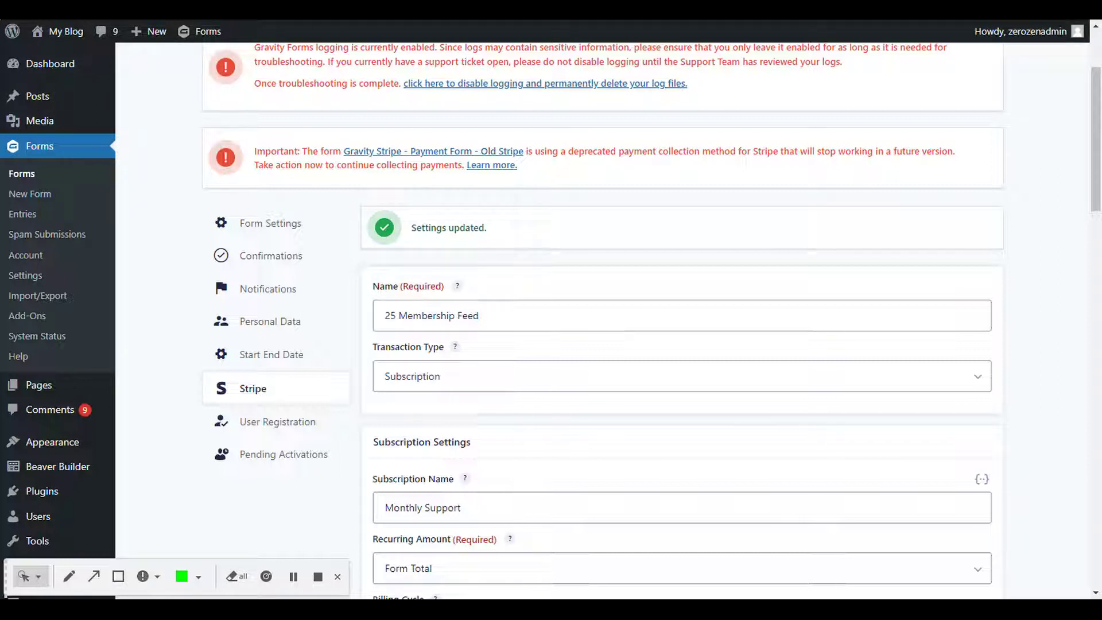
{"action": "scroll", "coordinate": [505, 387], "scroll_direction": "up", "scroll_amount": 3}
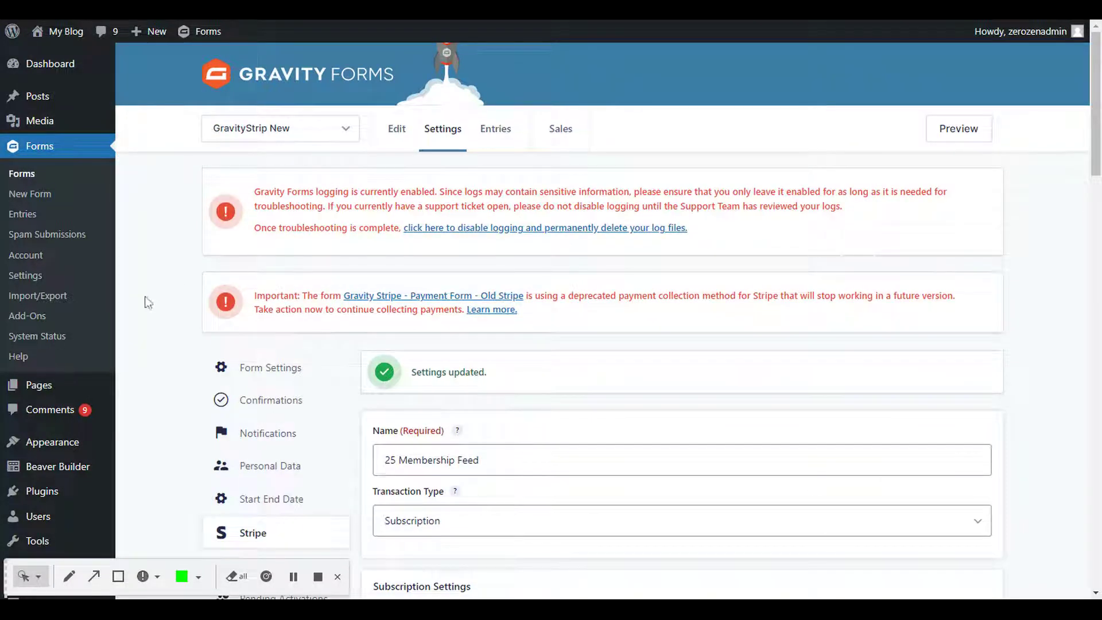
Open the Start End Date settings of the GravityStrip New form
{"action": "mouse_move", "coordinate": [442, 136]}
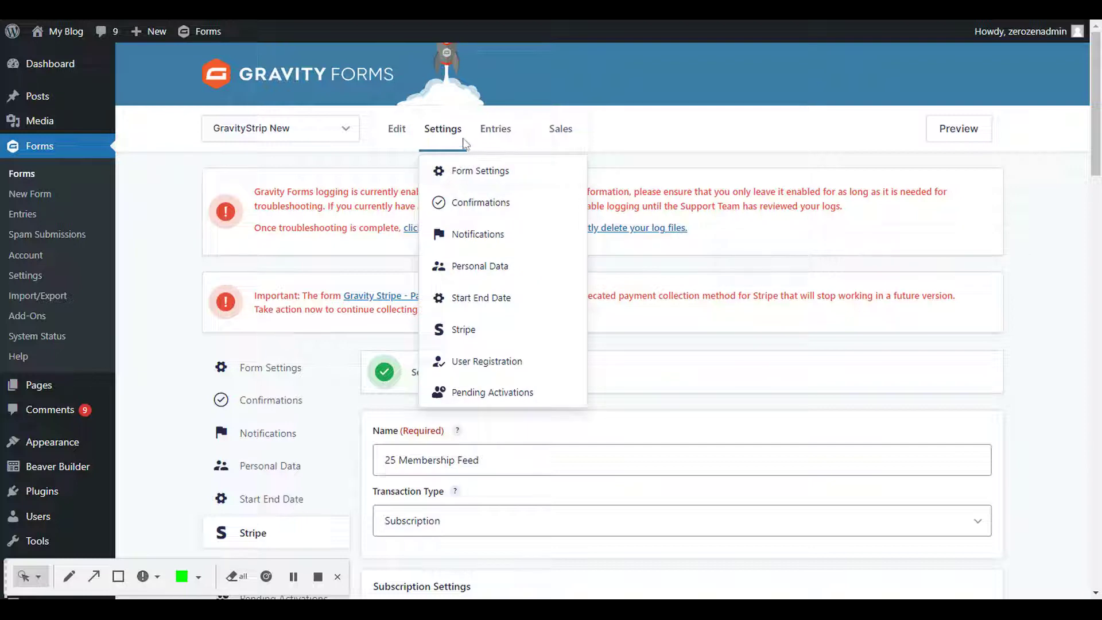
{"action": "left_click", "coordinate": [462, 302]}
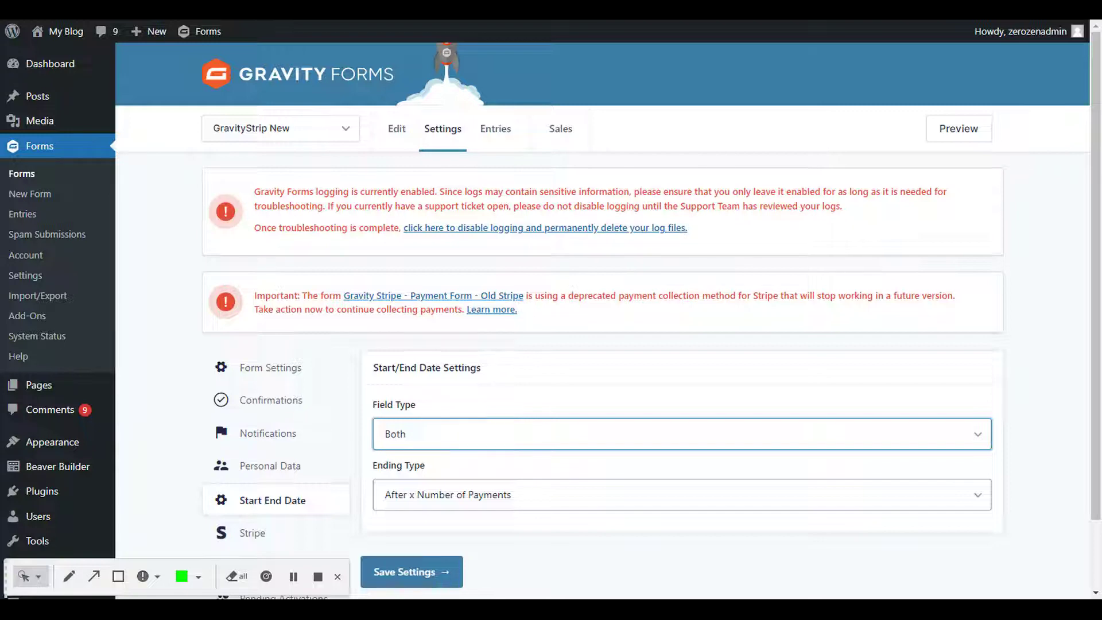
Try End Date Only as the field type and check the available ending type options
{"action": "left_click", "coordinate": [444, 485]}
{"action": "scroll", "coordinate": [482, 445], "scroll_direction": "down", "scroll_amount": 1}
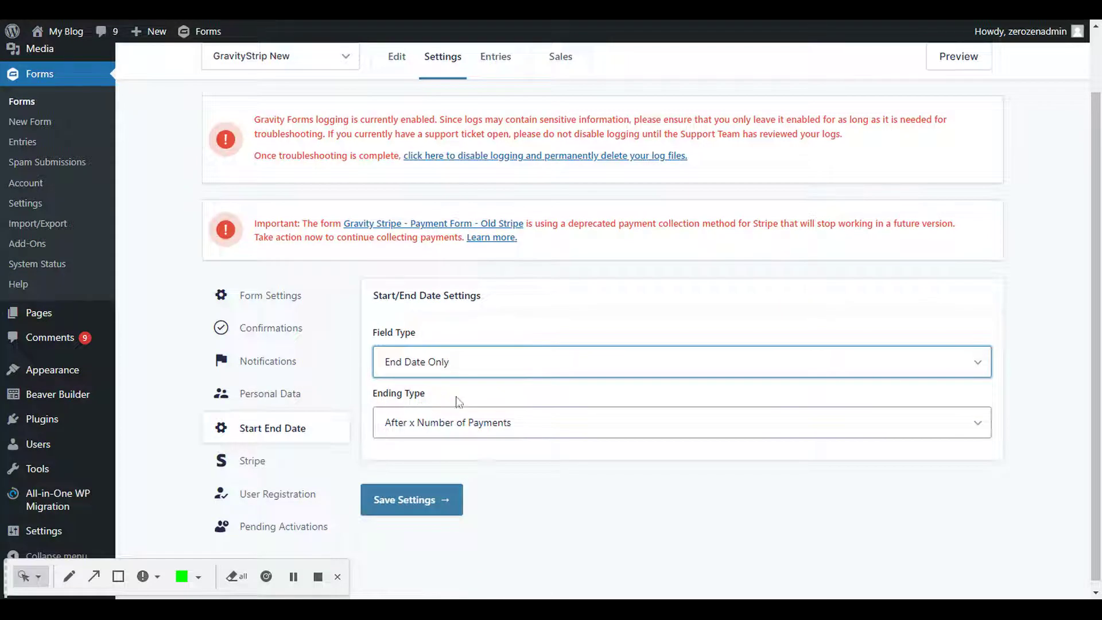
{"action": "left_click", "coordinate": [482, 419]}
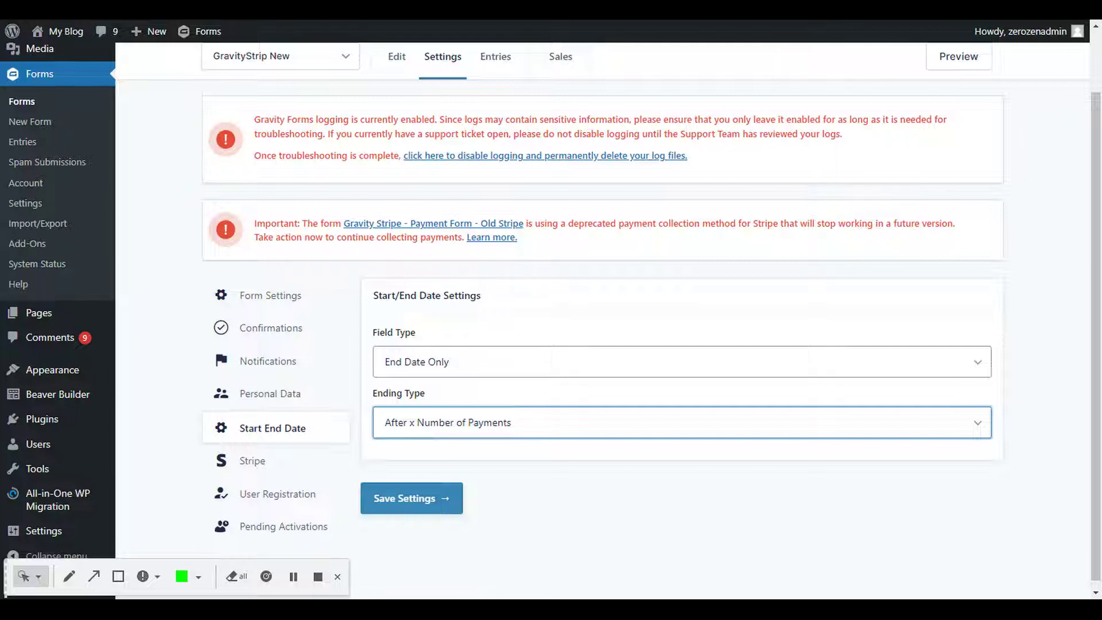
Set the field type to Both in the Start/End Date settings and save the settings
{"action": "left_click", "coordinate": [457, 362]}
{"action": "left_click", "coordinate": [450, 388]}
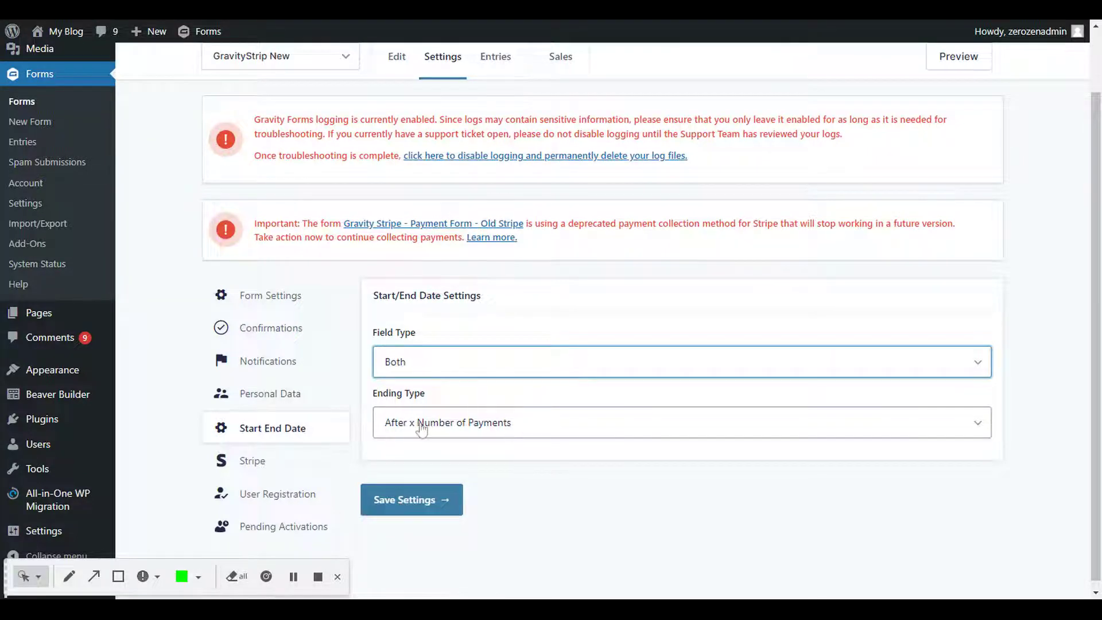
{"action": "left_click", "coordinate": [405, 499]}
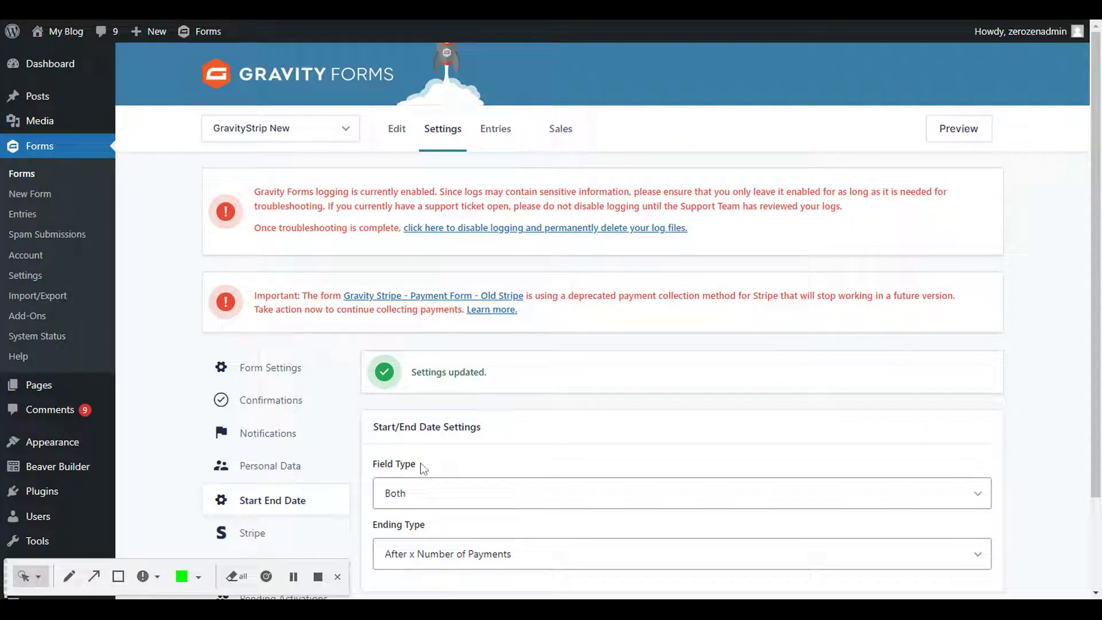
In the form editor, delete the two untitled dropdown fields, one below Name and one below Credit Card
{"action": "left_click", "coordinate": [401, 130]}
{"action": "mouse_move", "coordinate": [697, 457]}
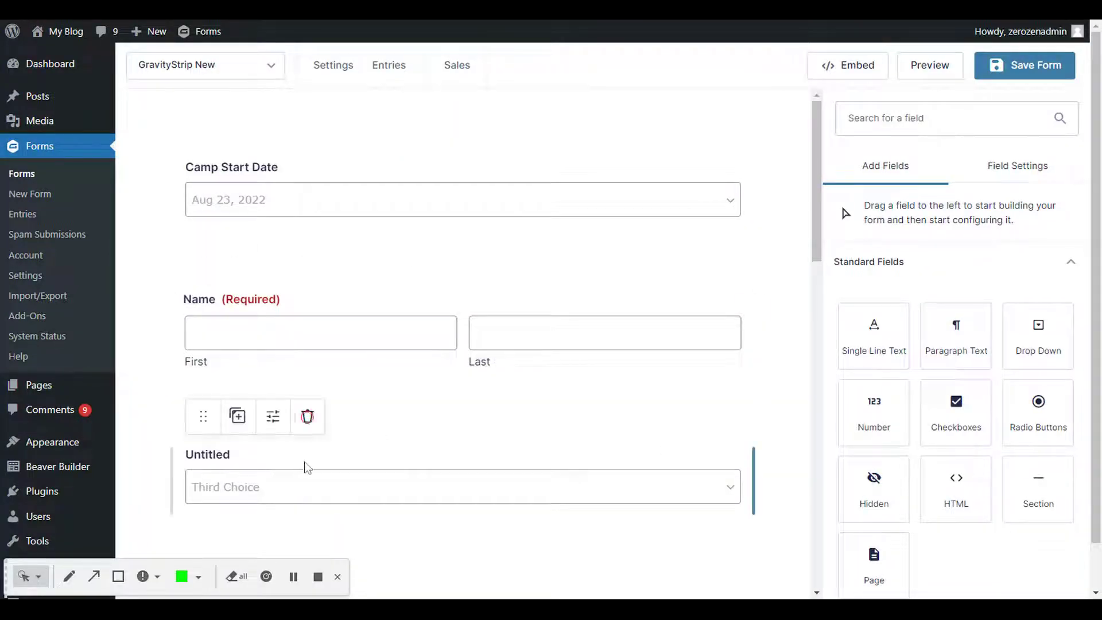
{"action": "left_click", "coordinate": [309, 418]}
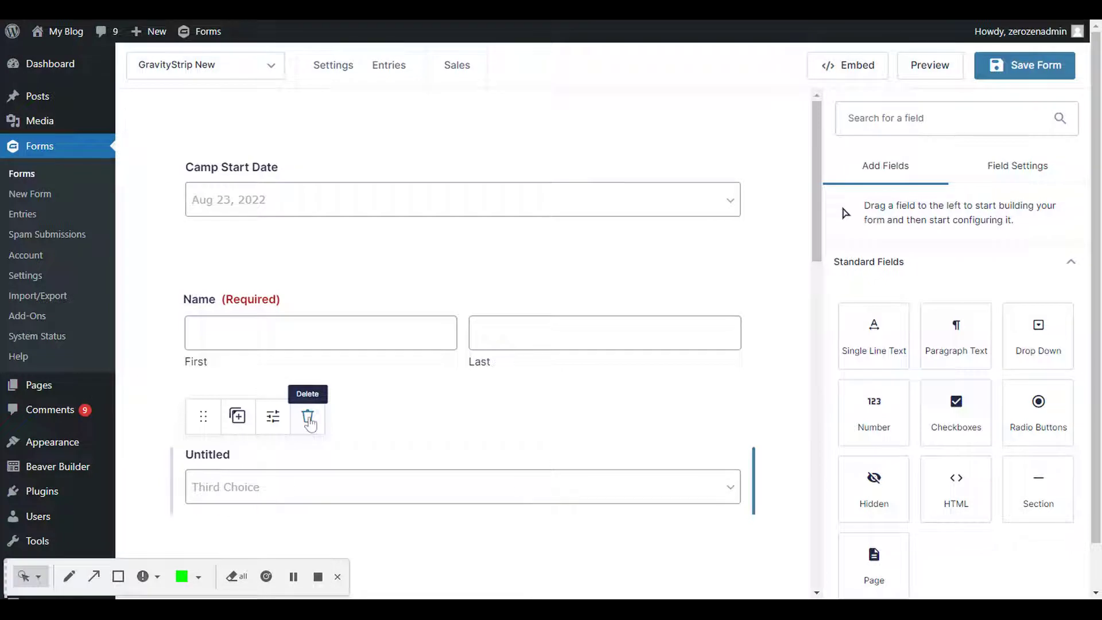
{"action": "scroll", "coordinate": [533, 287], "scroll_direction": "down", "scroll_amount": 4}
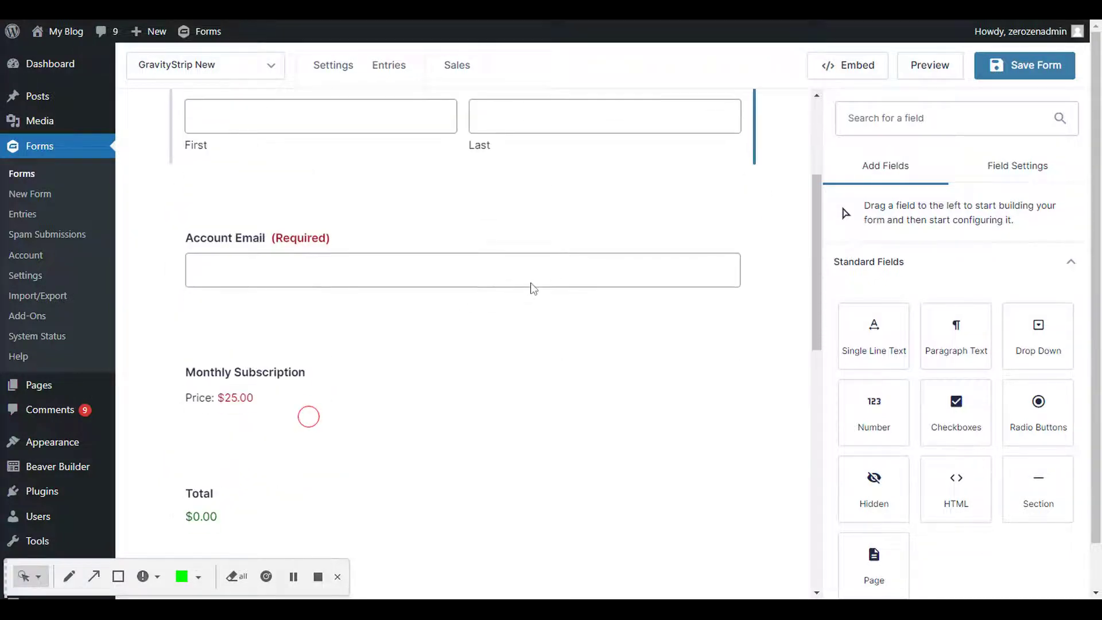
{"action": "scroll", "coordinate": [533, 287], "scroll_direction": "down", "scroll_amount": 10}
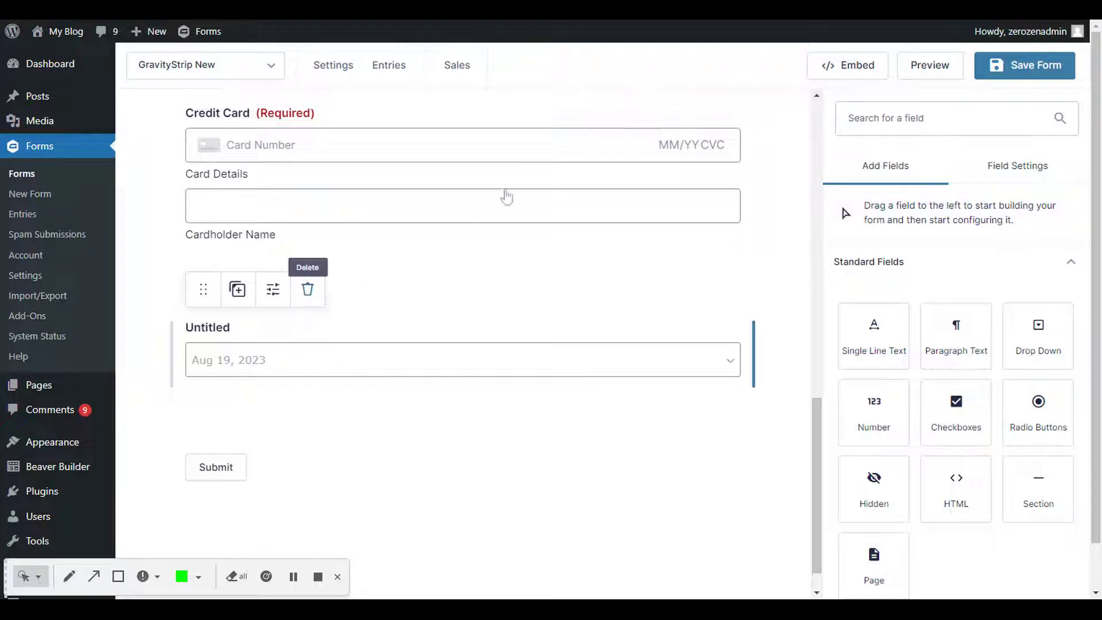
{"action": "left_click", "coordinate": [308, 289]}
Review the form's fields from Camp Start Date through name, email, subscription, total and password to Credit Card
{"action": "scroll", "coordinate": [441, 368], "scroll_direction": "up", "scroll_amount": 6}
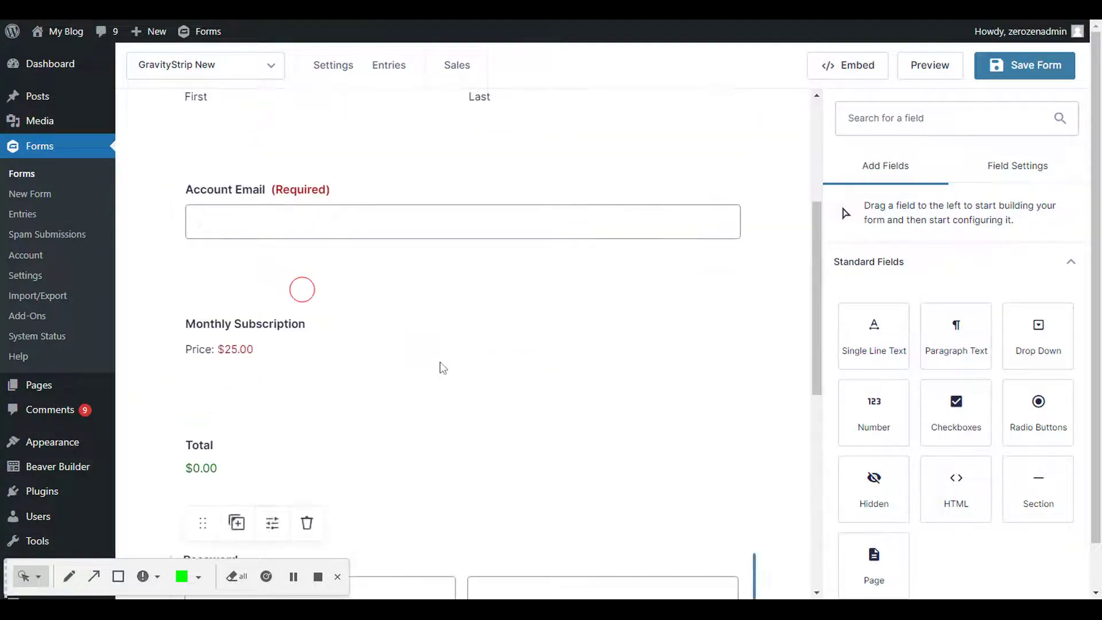
{"action": "scroll", "coordinate": [443, 368], "scroll_direction": "up", "scroll_amount": 5}
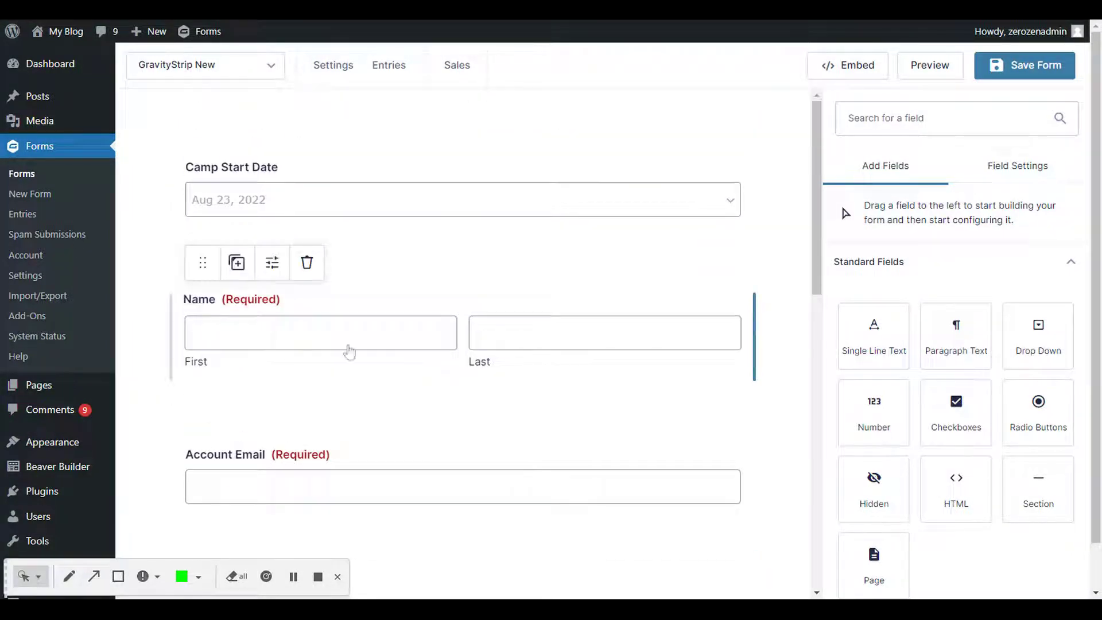
{"action": "scroll", "coordinate": [337, 342], "scroll_direction": "down", "scroll_amount": 4}
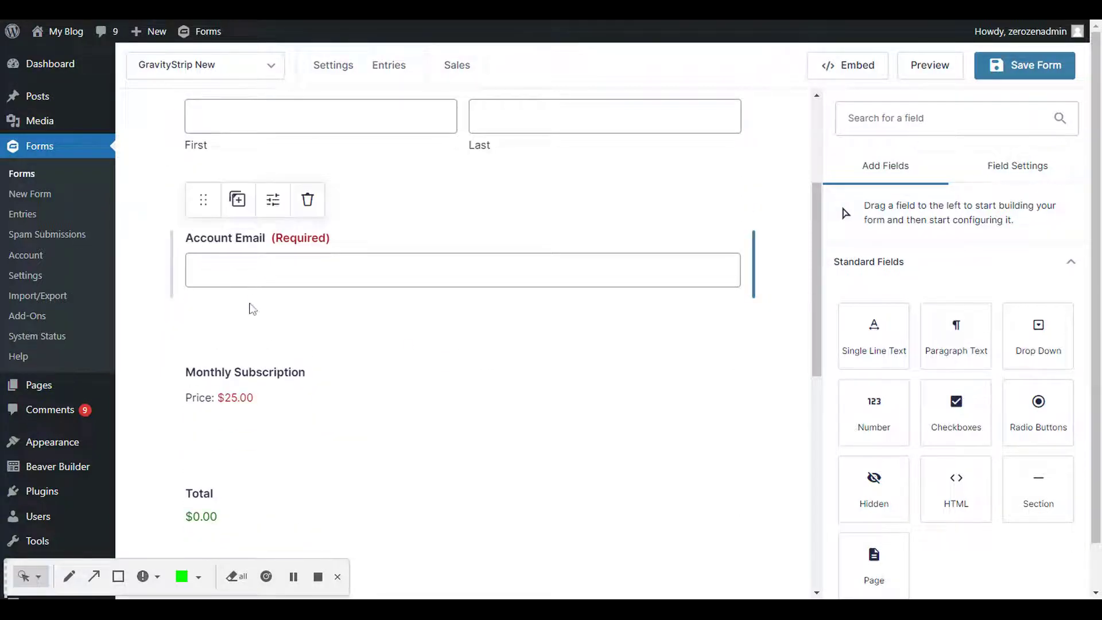
{"action": "scroll", "coordinate": [249, 308], "scroll_direction": "down", "scroll_amount": 4}
{"action": "scroll", "coordinate": [390, 354], "scroll_direction": "down", "scroll_amount": 1}
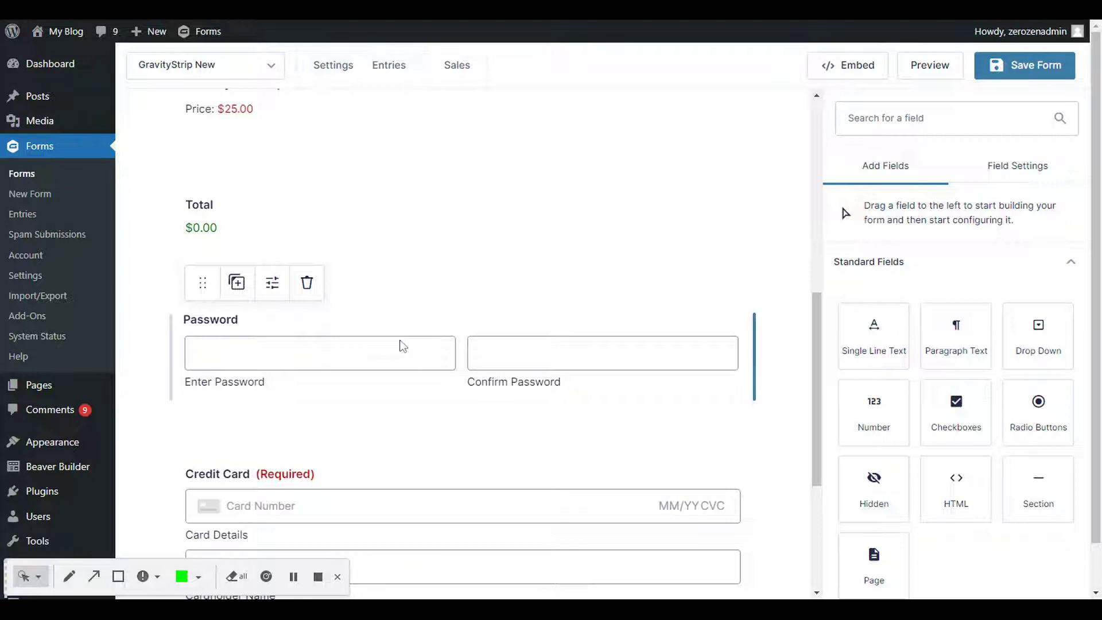
{"action": "scroll", "coordinate": [374, 326], "scroll_direction": "down", "scroll_amount": 4}
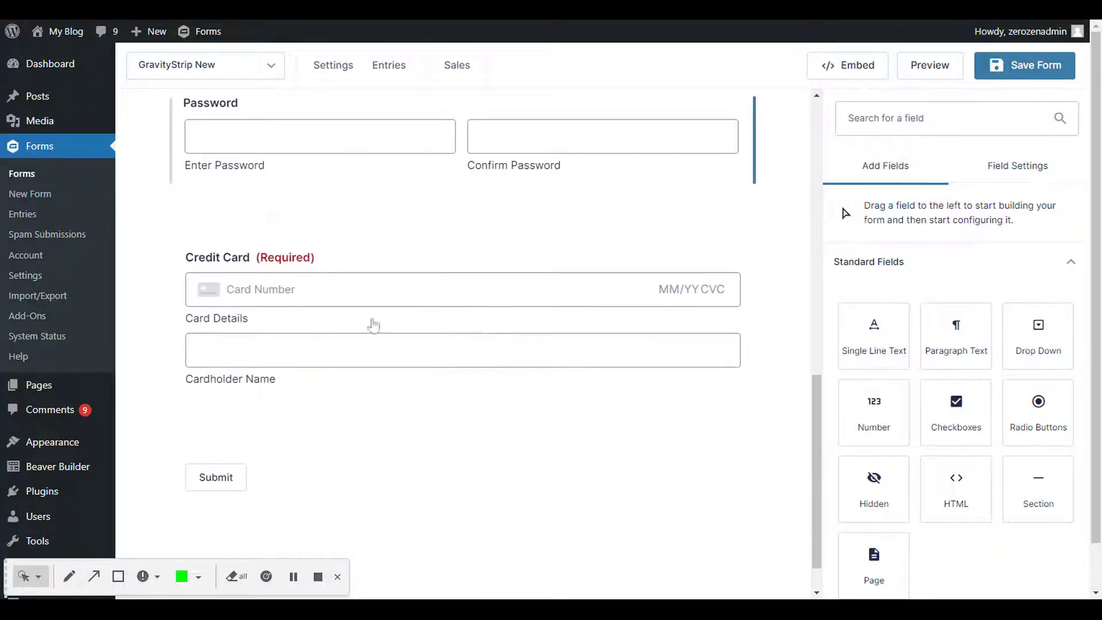
{"action": "scroll", "coordinate": [296, 318], "scroll_direction": "up", "scroll_amount": 12}
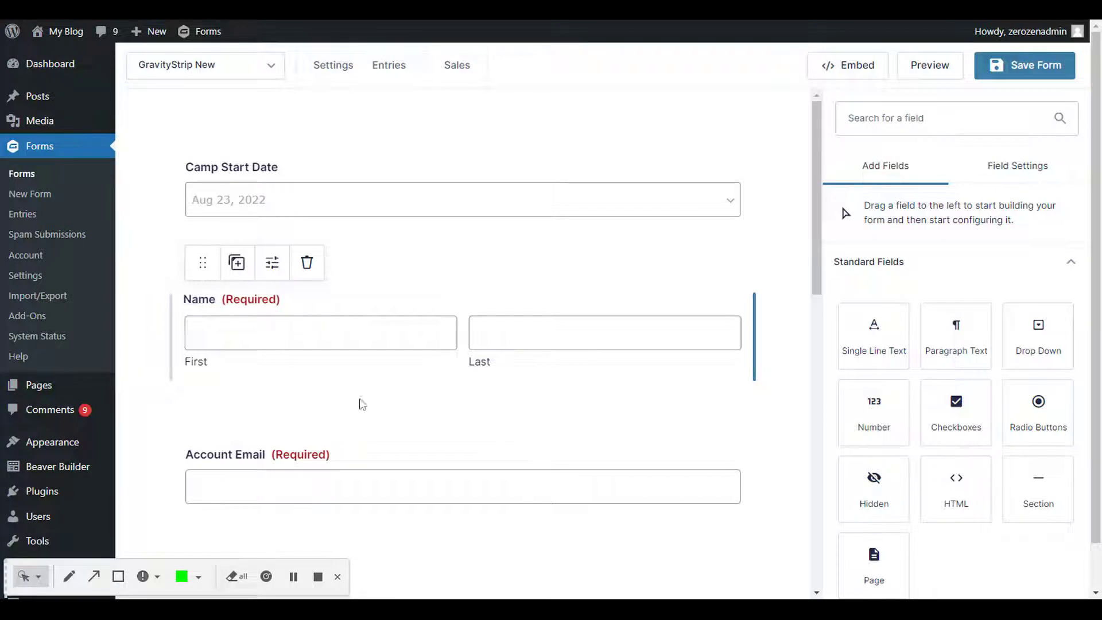
{"action": "scroll", "coordinate": [353, 450], "scroll_direction": "down", "scroll_amount": 9}
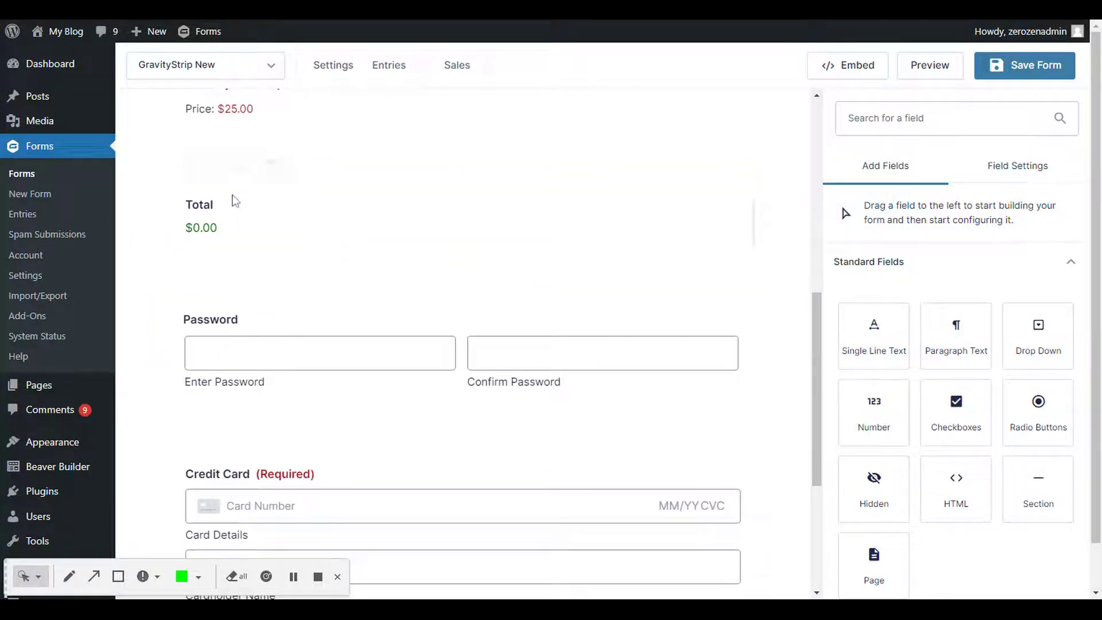
{"action": "mouse_move", "coordinate": [210, 158]}
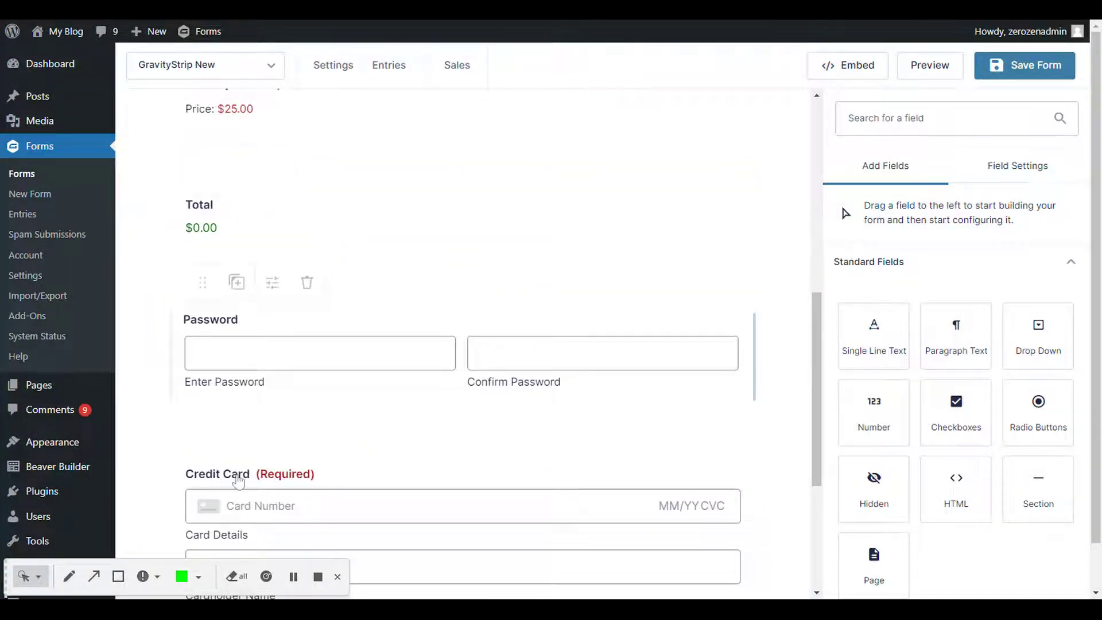
{"action": "scroll", "coordinate": [398, 482], "scroll_direction": "up", "scroll_amount": 9}
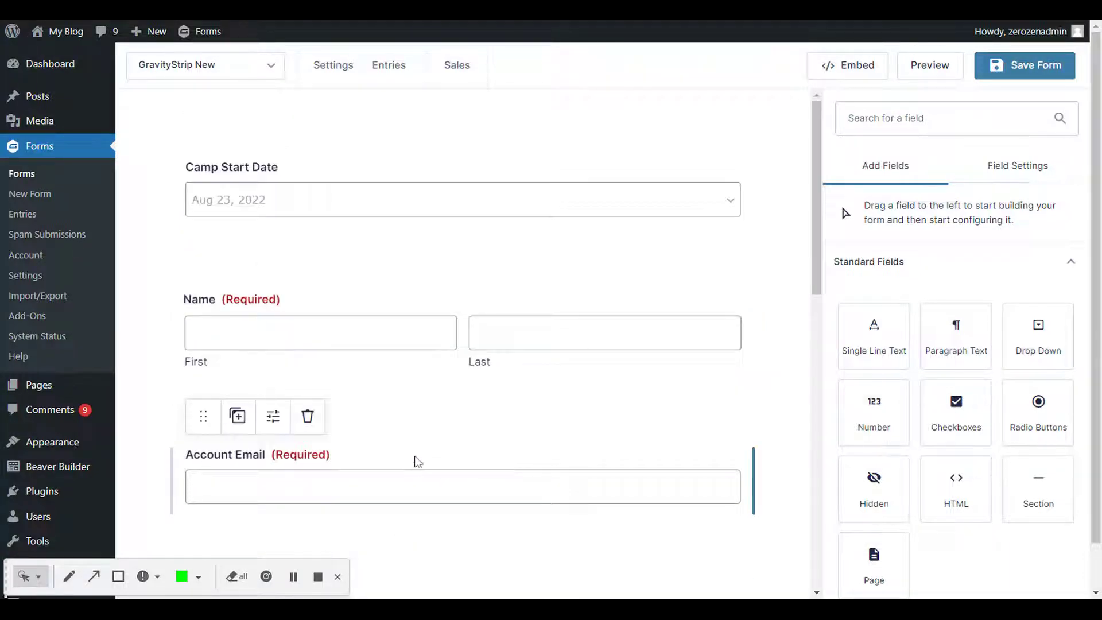
Add Sep 2, 2022 as a second start date choice in the Camp Start Date field
{"action": "left_click", "coordinate": [273, 175]}
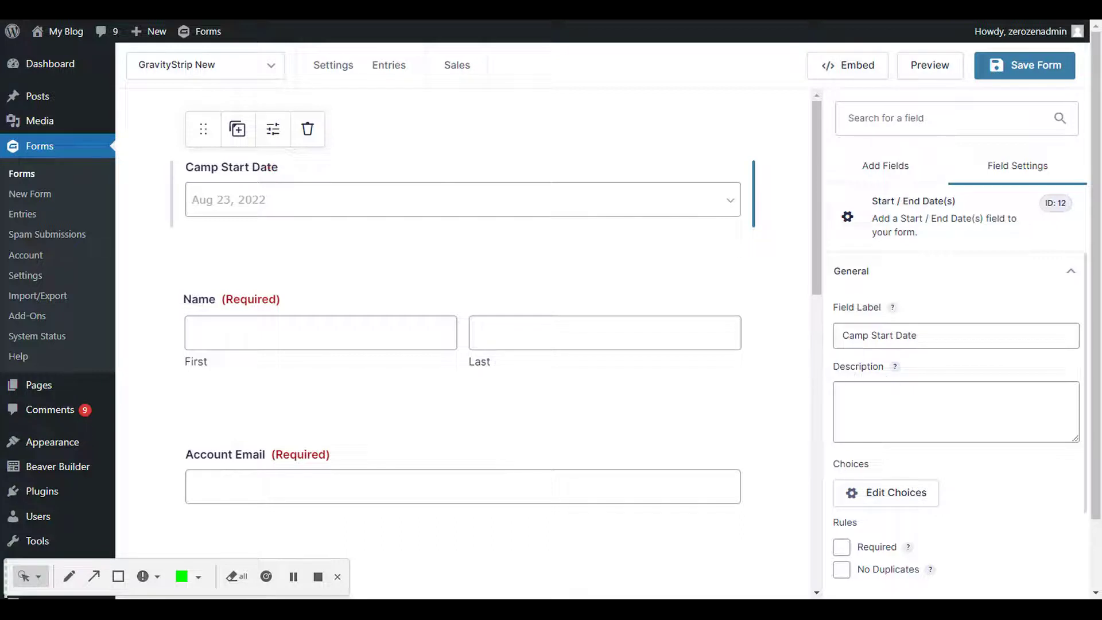
{"action": "left_click", "coordinate": [885, 492]}
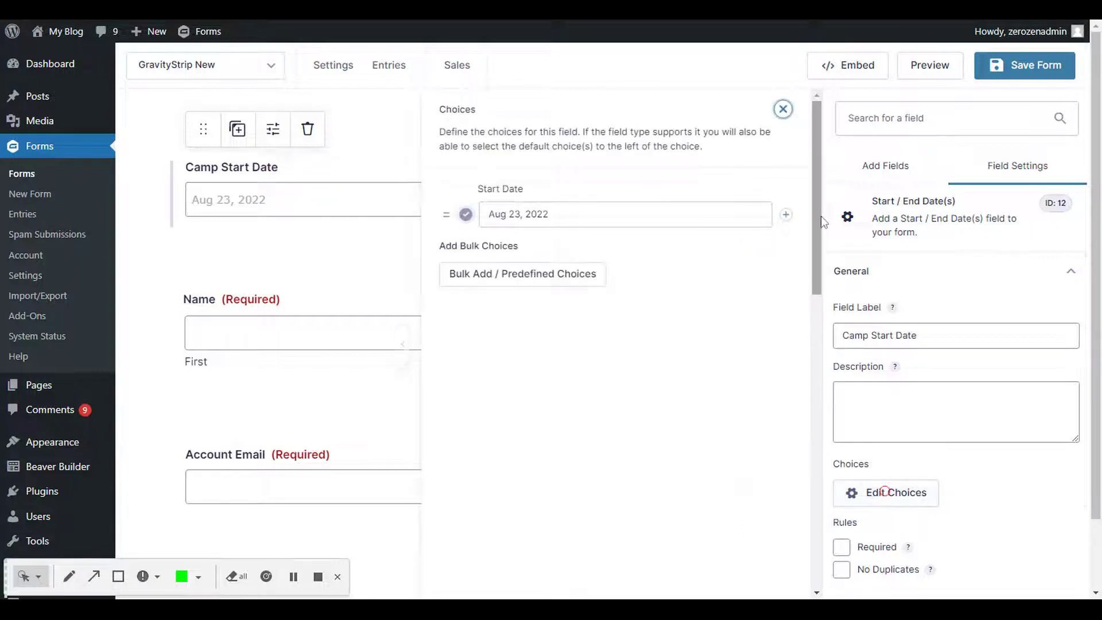
{"action": "left_click", "coordinate": [786, 214]}
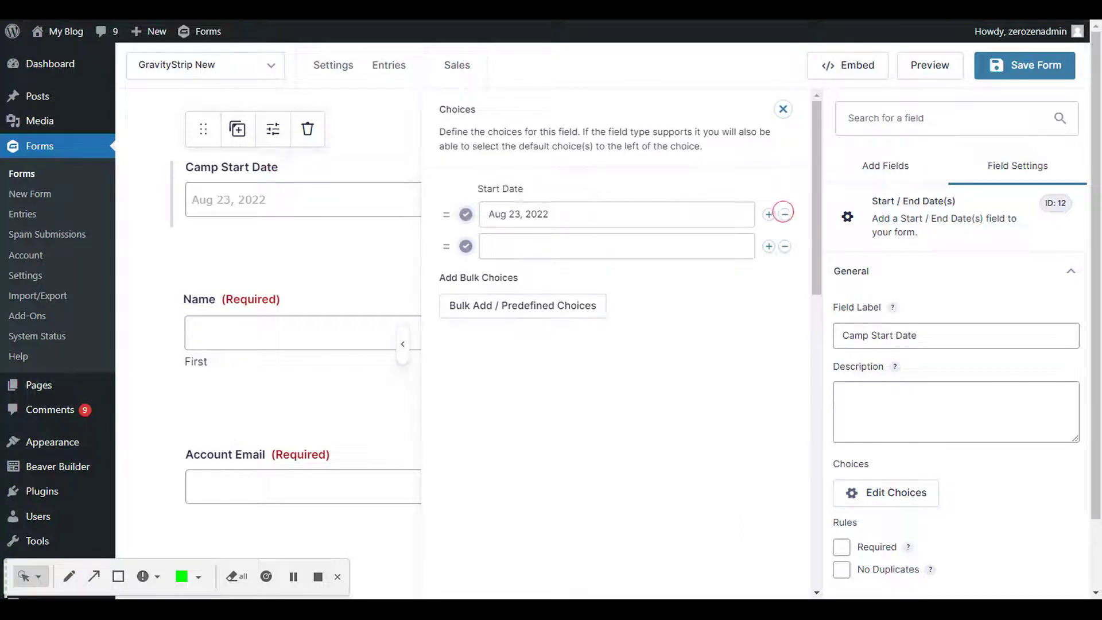
{"action": "left_click", "coordinate": [502, 241]}
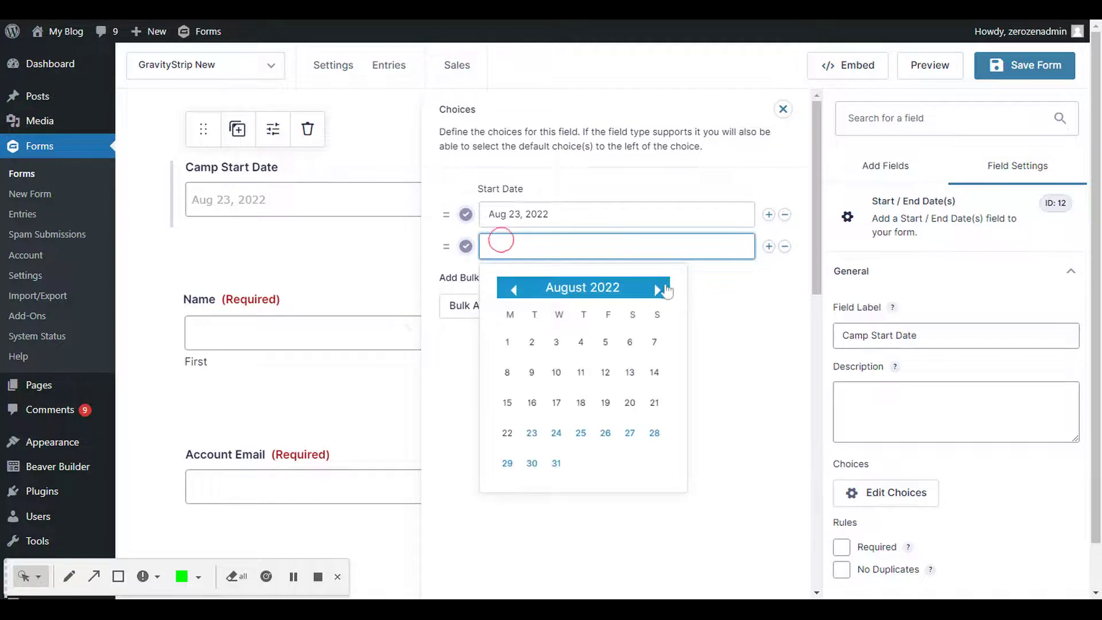
{"action": "left_click", "coordinate": [656, 289]}
{"action": "left_click", "coordinate": [605, 346]}
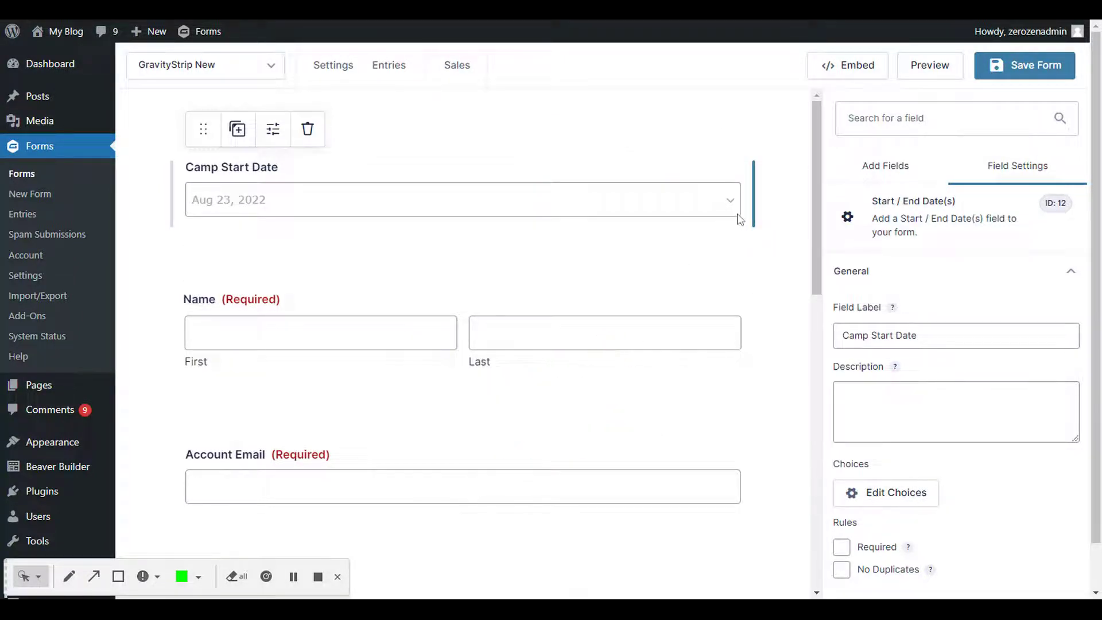
Add Sep 22, 2022 as a third start date choice for Camp Start Date and save the form
{"action": "left_click", "coordinate": [868, 494]}
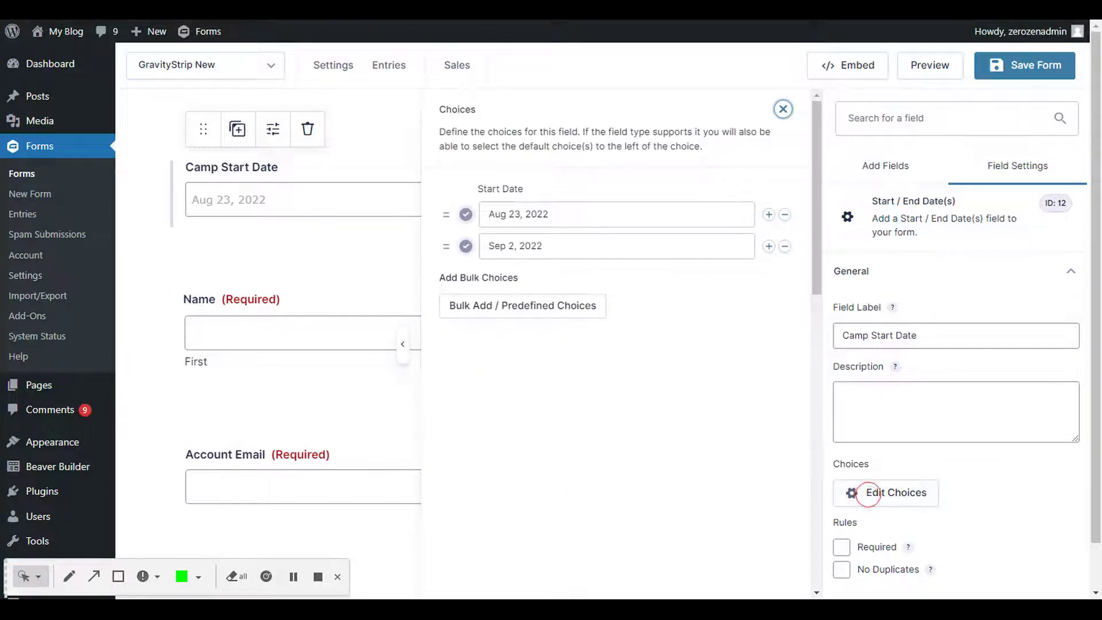
{"action": "left_click", "coordinate": [769, 245]}
{"action": "left_click", "coordinate": [536, 278]}
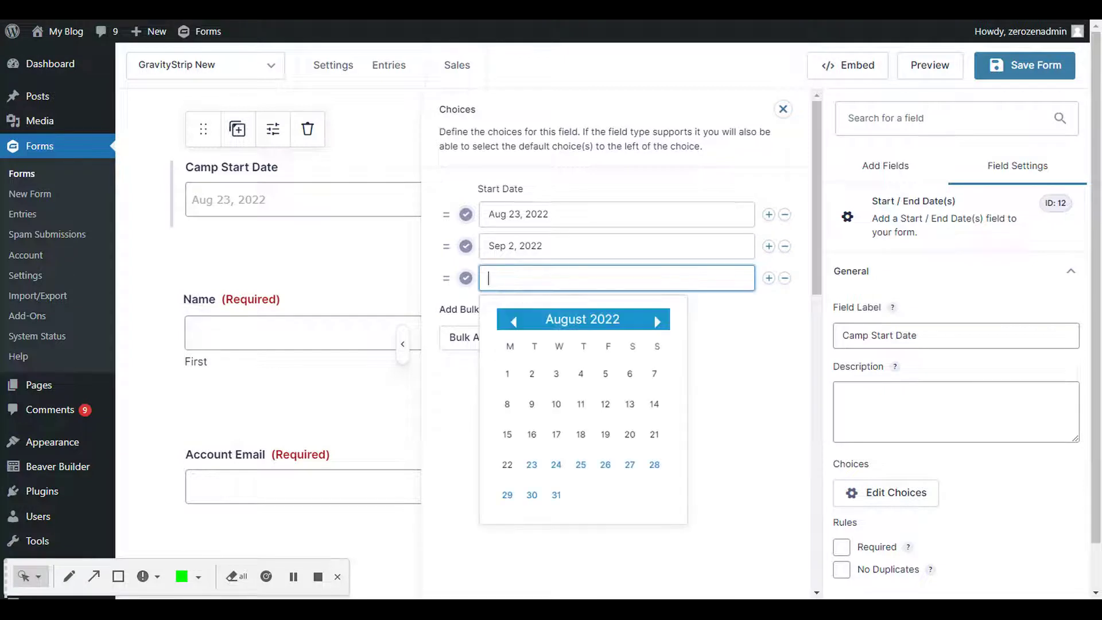
{"action": "left_click", "coordinate": [658, 322]}
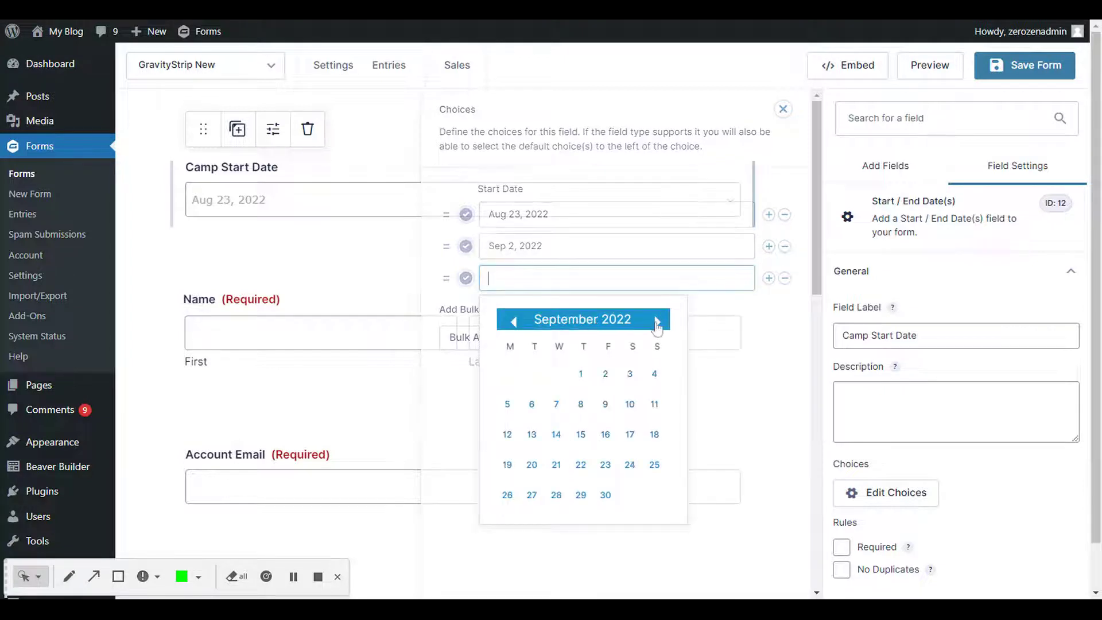
{"action": "left_click", "coordinate": [581, 467]}
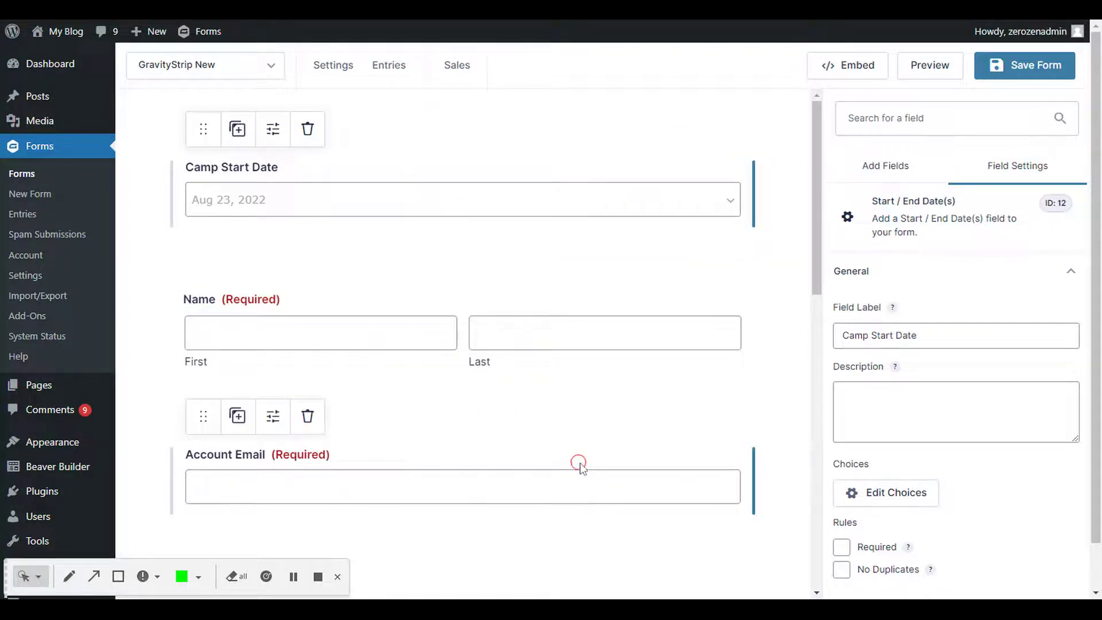
{"action": "left_click", "coordinate": [858, 497]}
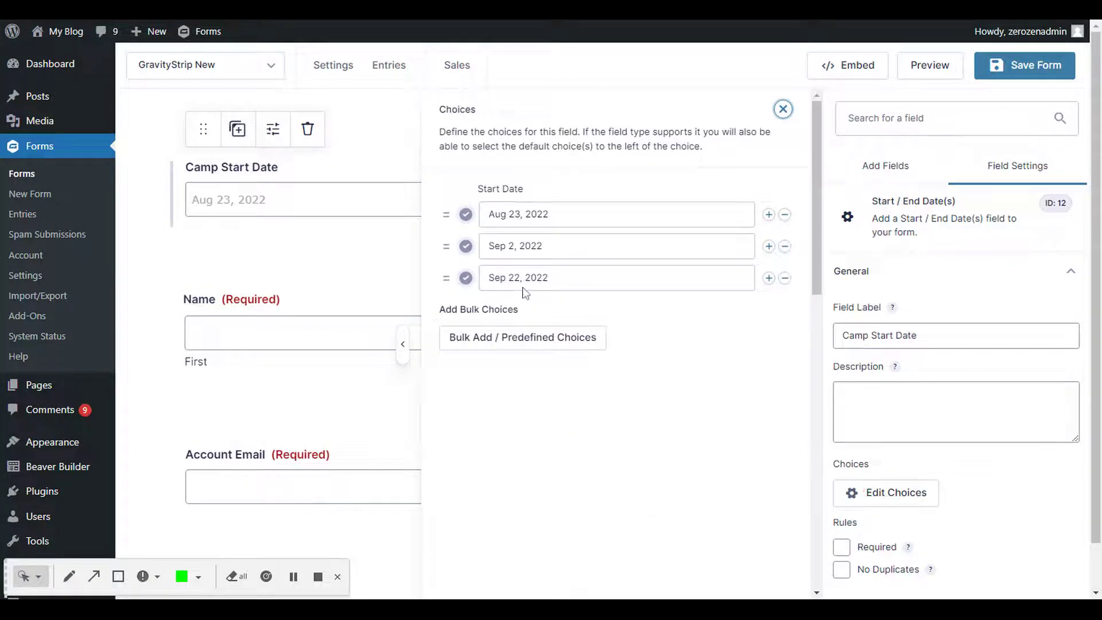
{"action": "left_click", "coordinate": [1035, 68]}
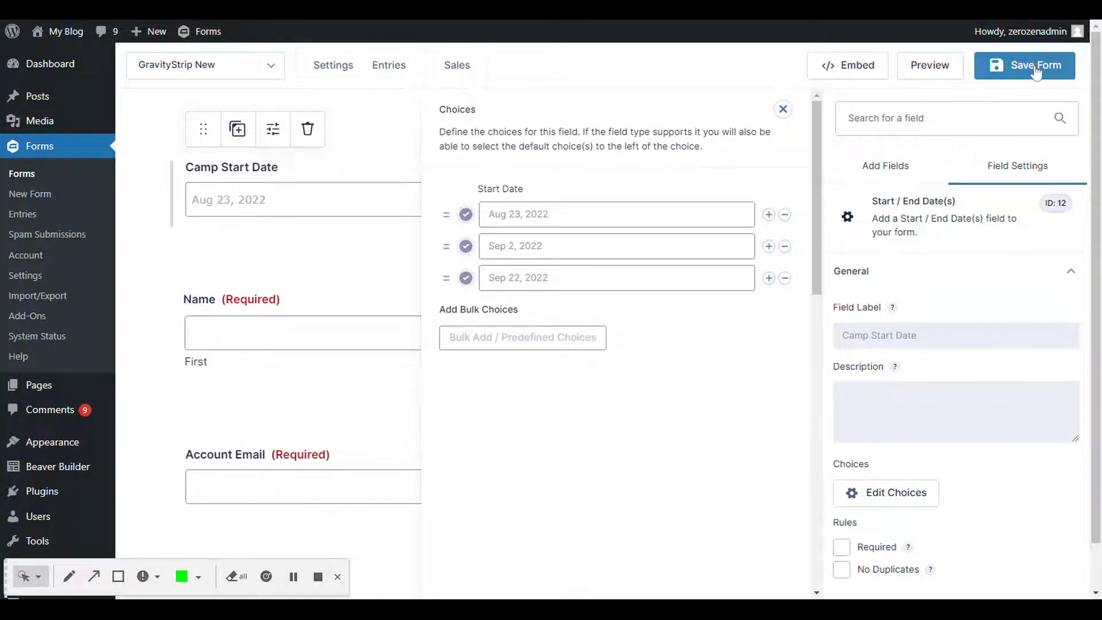
Open the 25 Membership Feed from the form's Stripe settings for editing
{"action": "mouse_move", "coordinate": [339, 77]}
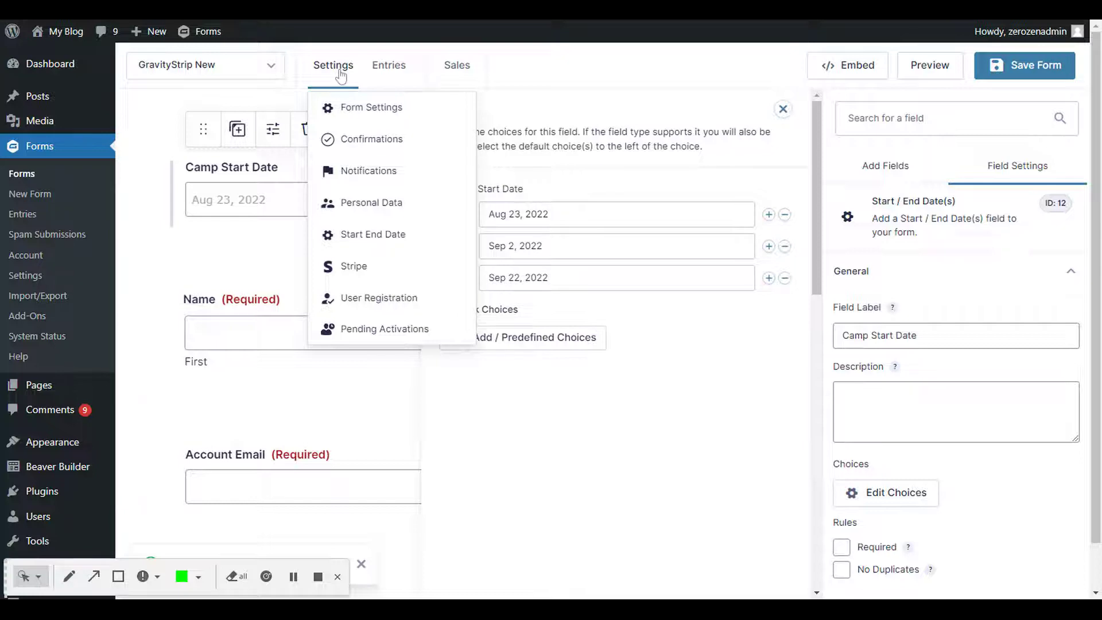
{"action": "left_click", "coordinate": [367, 267]}
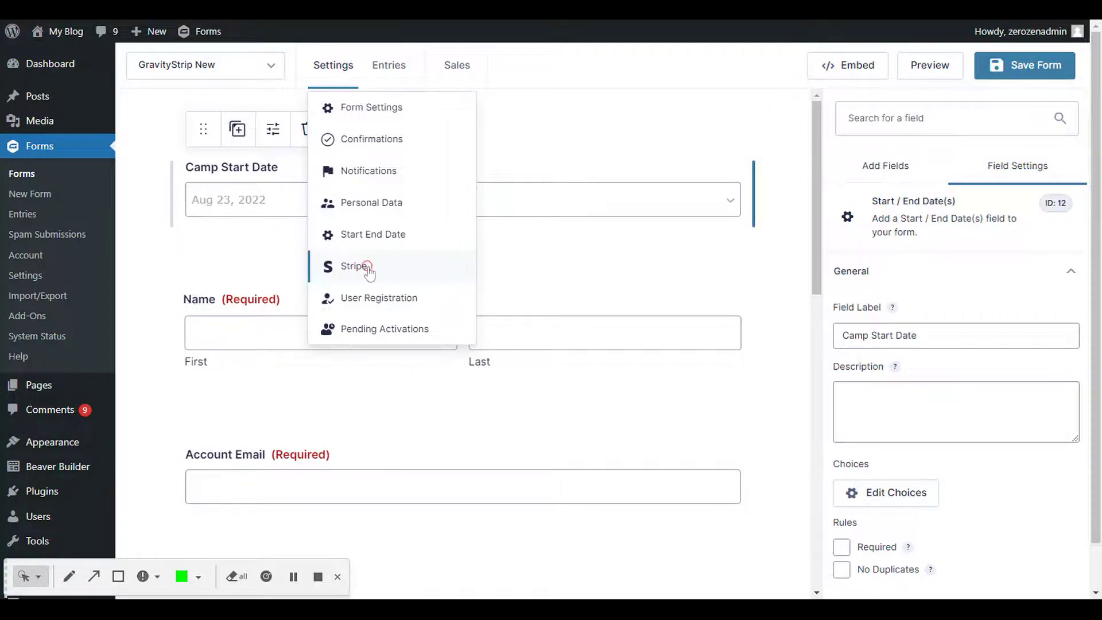
{"action": "scroll", "coordinate": [564, 359], "scroll_direction": "down", "scroll_amount": 2}
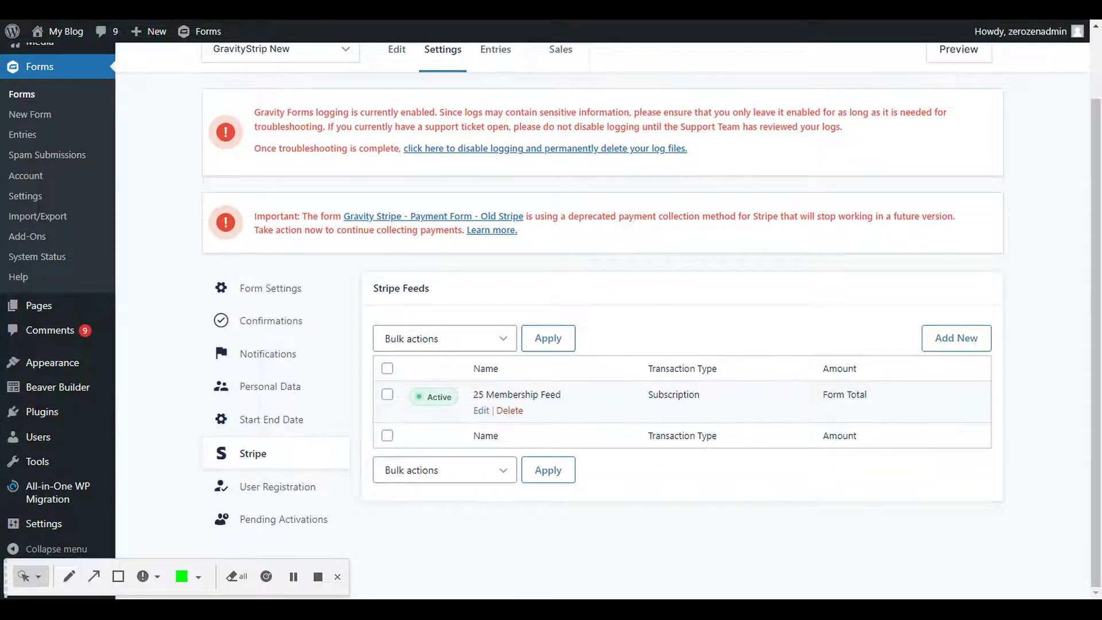
{"action": "left_click", "coordinate": [480, 412]}
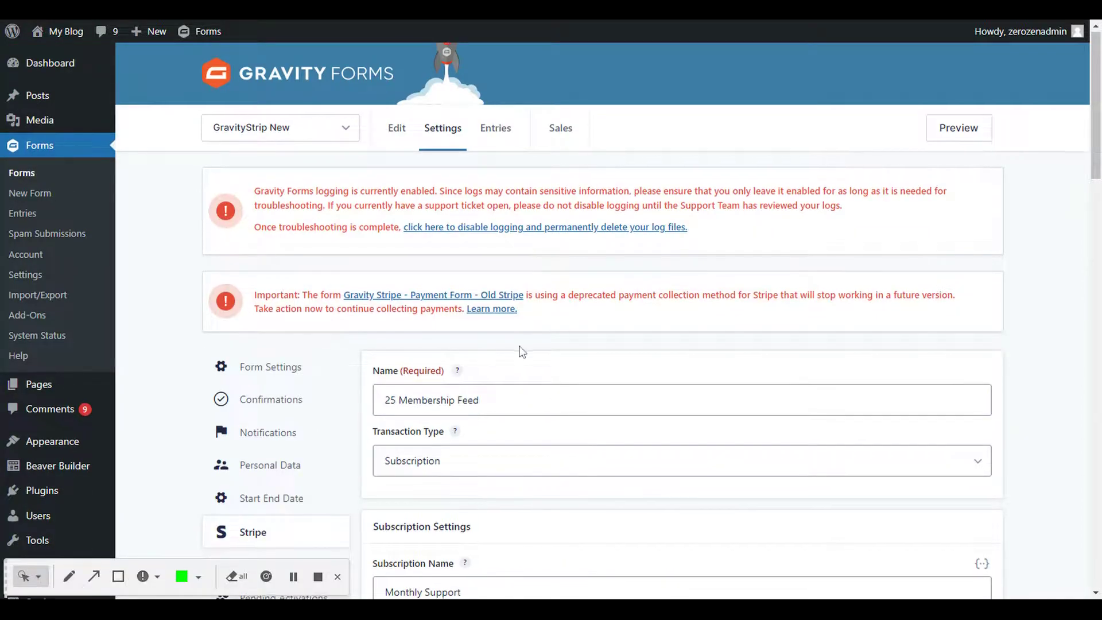
Set the Number of Payments in the feed's GF End Date Settings to 5
{"action": "scroll", "coordinate": [520, 349], "scroll_direction": "down", "scroll_amount": 6}
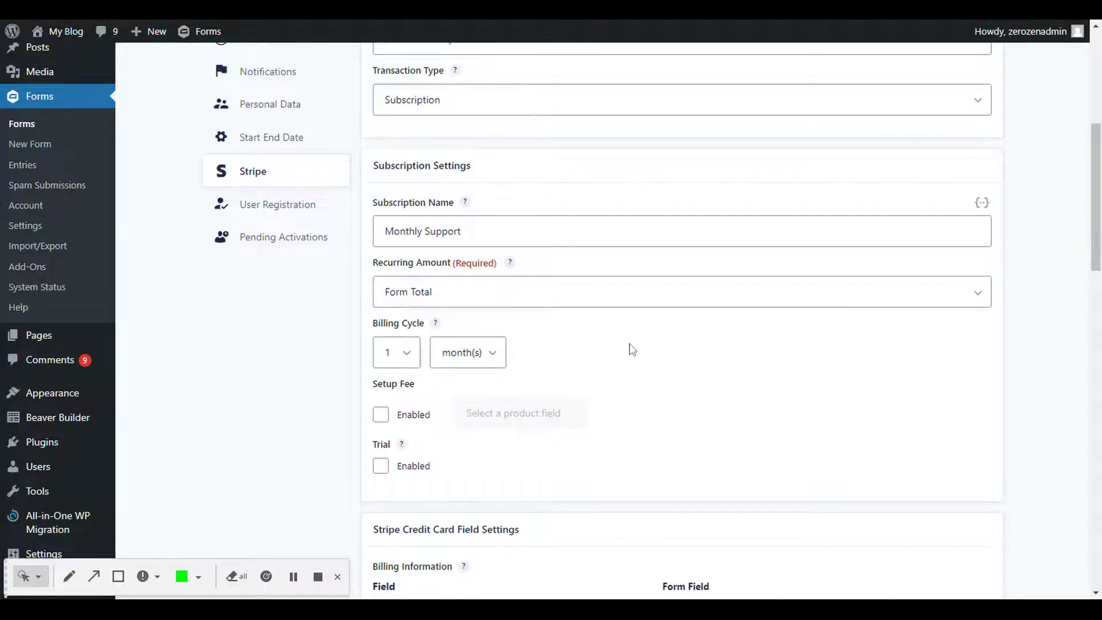
{"action": "scroll", "coordinate": [393, 249], "scroll_direction": "down", "scroll_amount": 3}
{"action": "scroll", "coordinate": [542, 305], "scroll_direction": "down", "scroll_amount": 4}
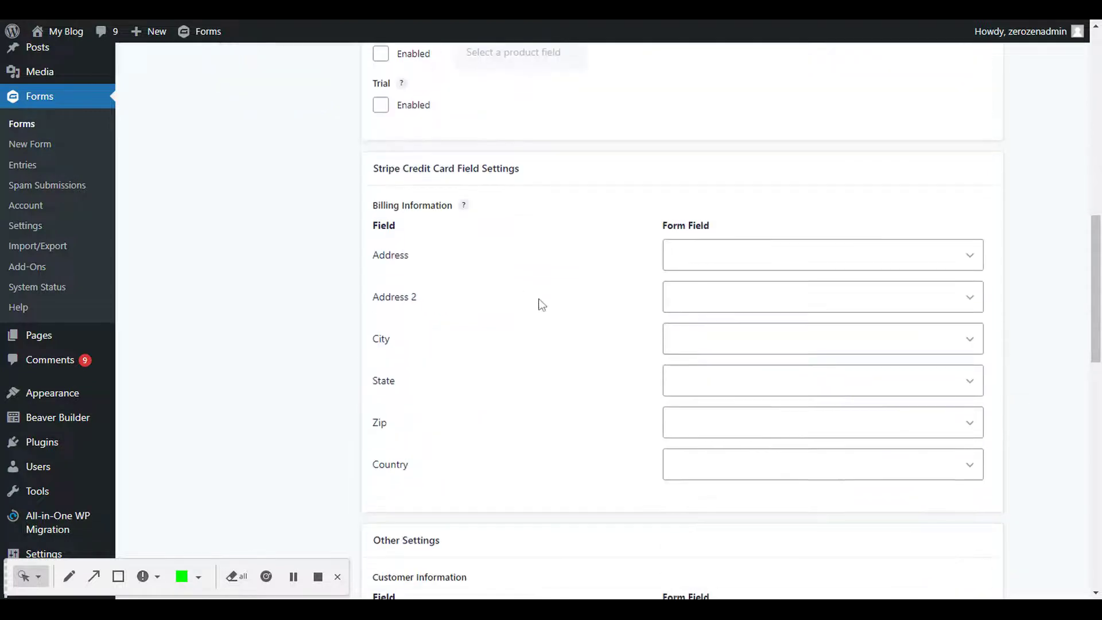
{"action": "scroll", "coordinate": [542, 305], "scroll_direction": "down", "scroll_amount": 10}
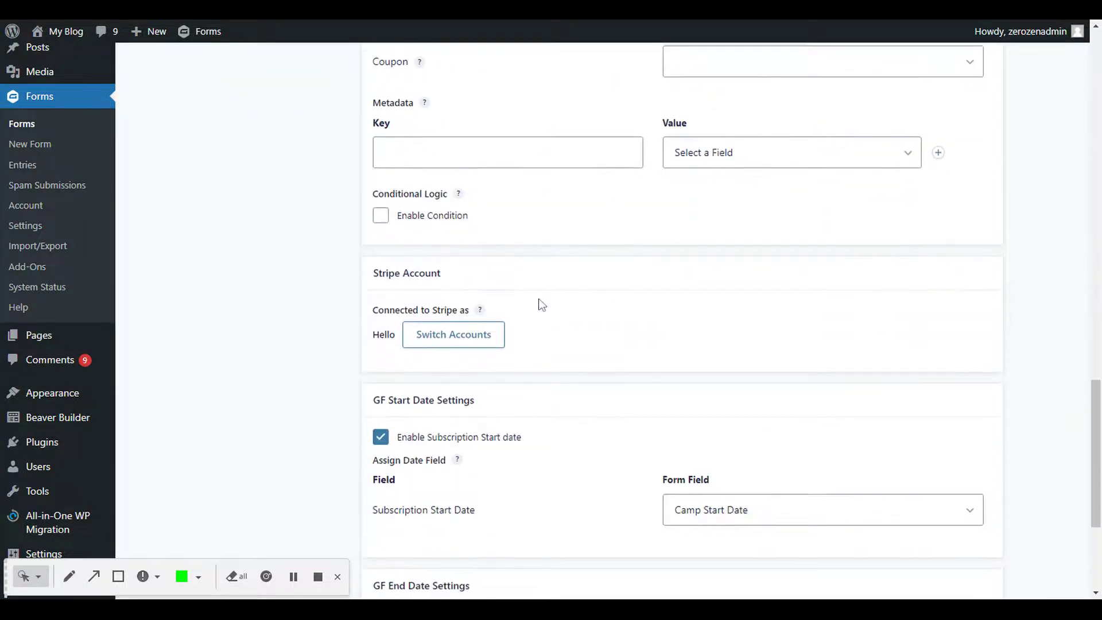
{"action": "scroll", "coordinate": [542, 305], "scroll_direction": "down", "scroll_amount": 4}
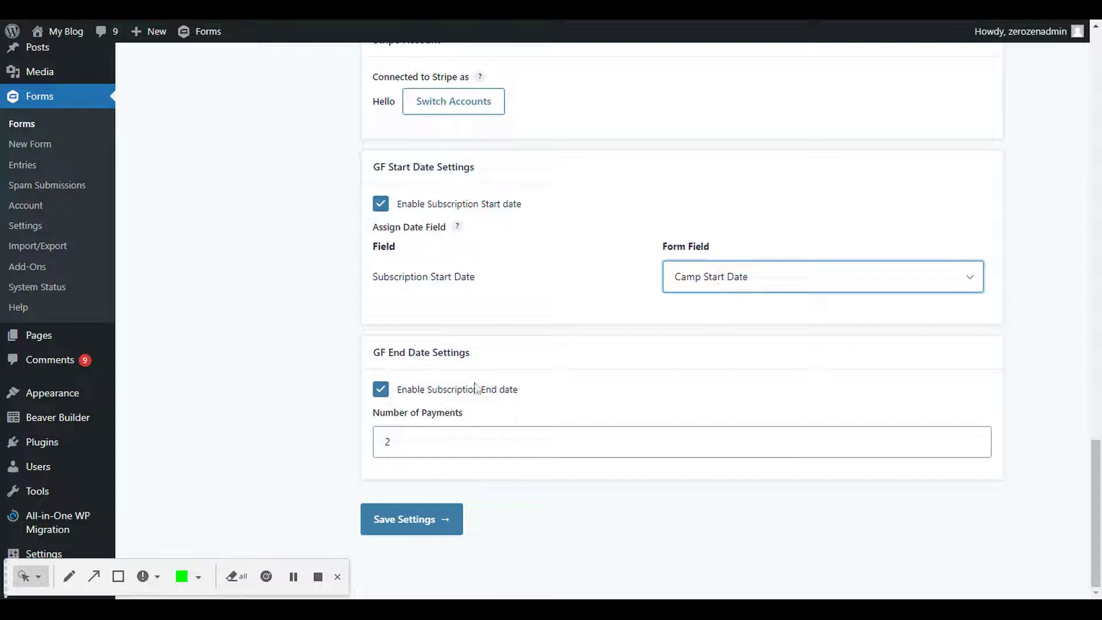
{"action": "left_click_drag", "start_coordinate": [376, 441], "coordinate": [401, 492]}
{"action": "type", "text": "5"}
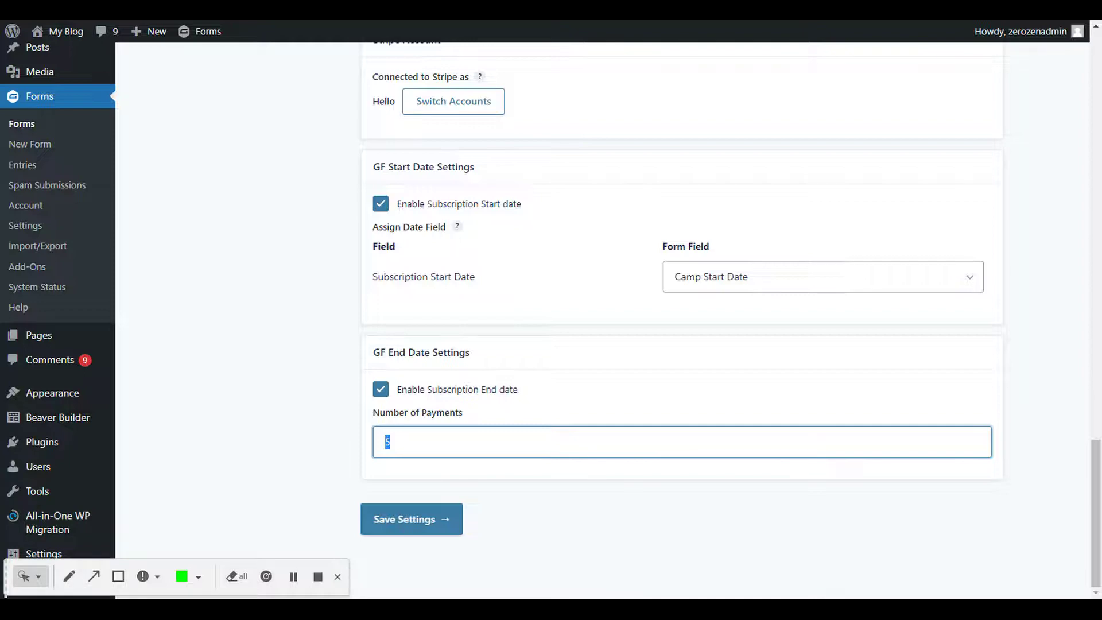
In the form's Start End Date settings, change the Ending Type to Select Date(s) and save the settings
{"action": "scroll", "coordinate": [404, 428], "scroll_direction": "up", "scroll_amount": 20}
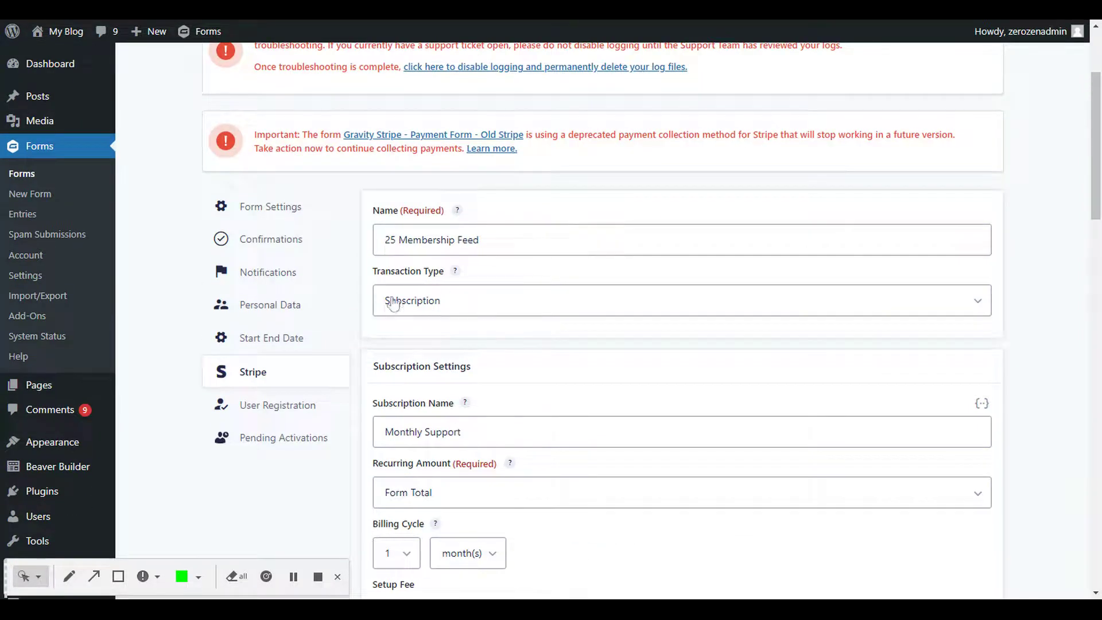
{"action": "left_click", "coordinate": [258, 344]}
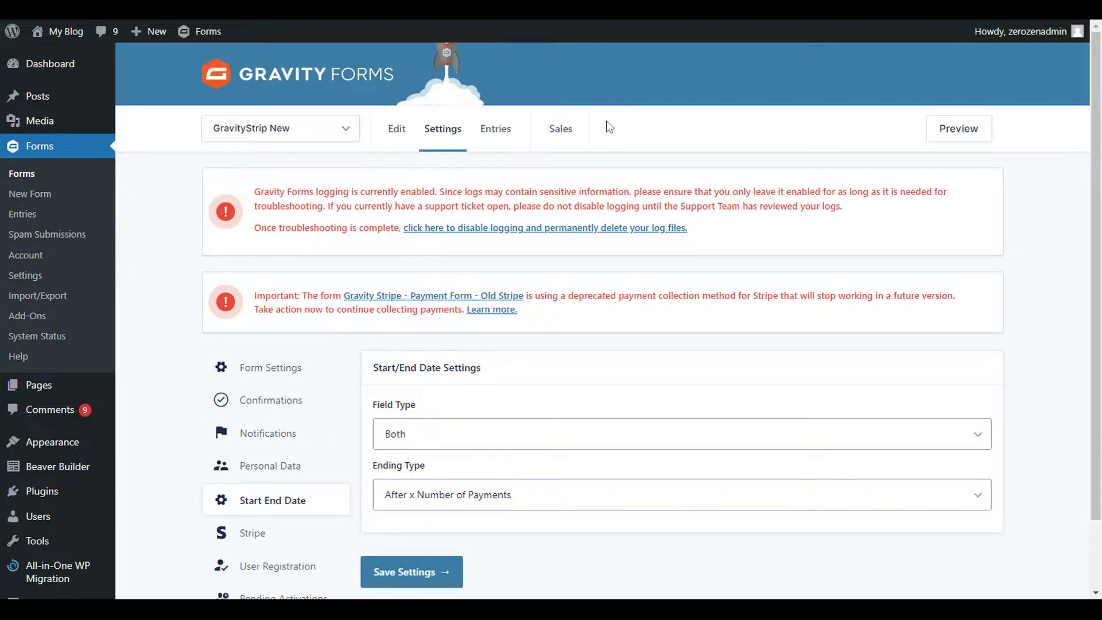
{"action": "scroll", "coordinate": [475, 339], "scroll_direction": "down", "scroll_amount": 1}
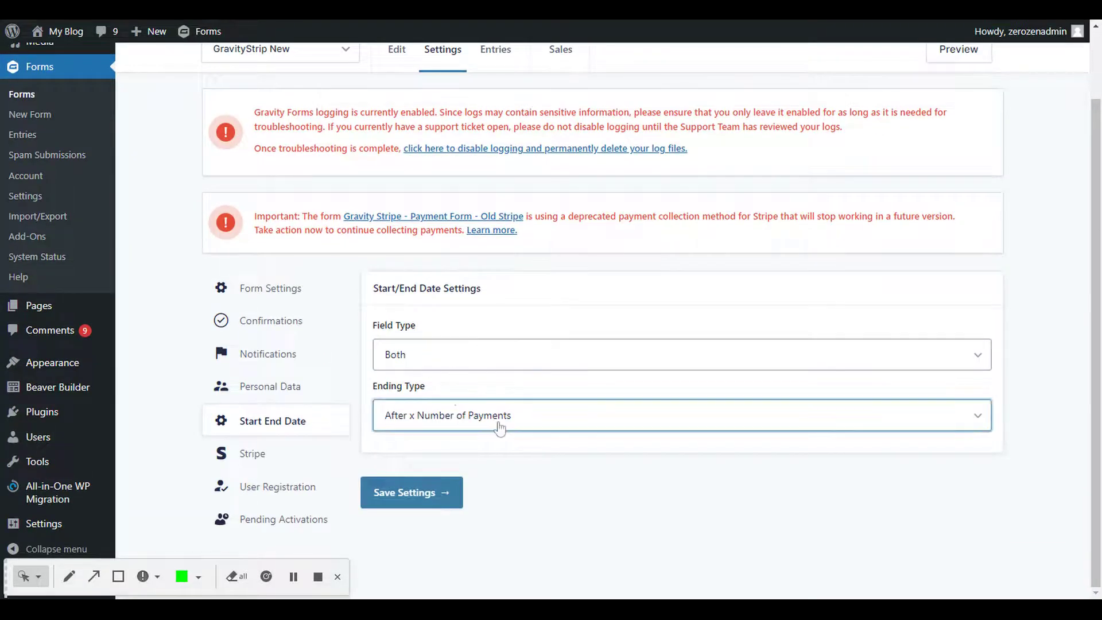
{"action": "left_click", "coordinate": [499, 428]}
{"action": "left_click", "coordinate": [483, 440]}
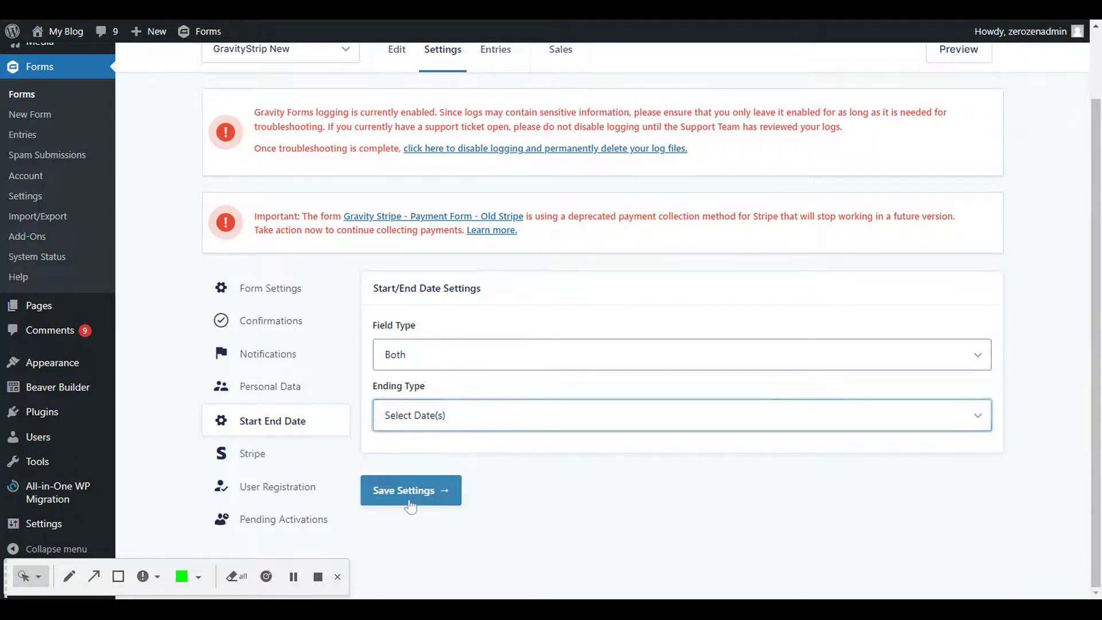
{"action": "left_click", "coordinate": [410, 494]}
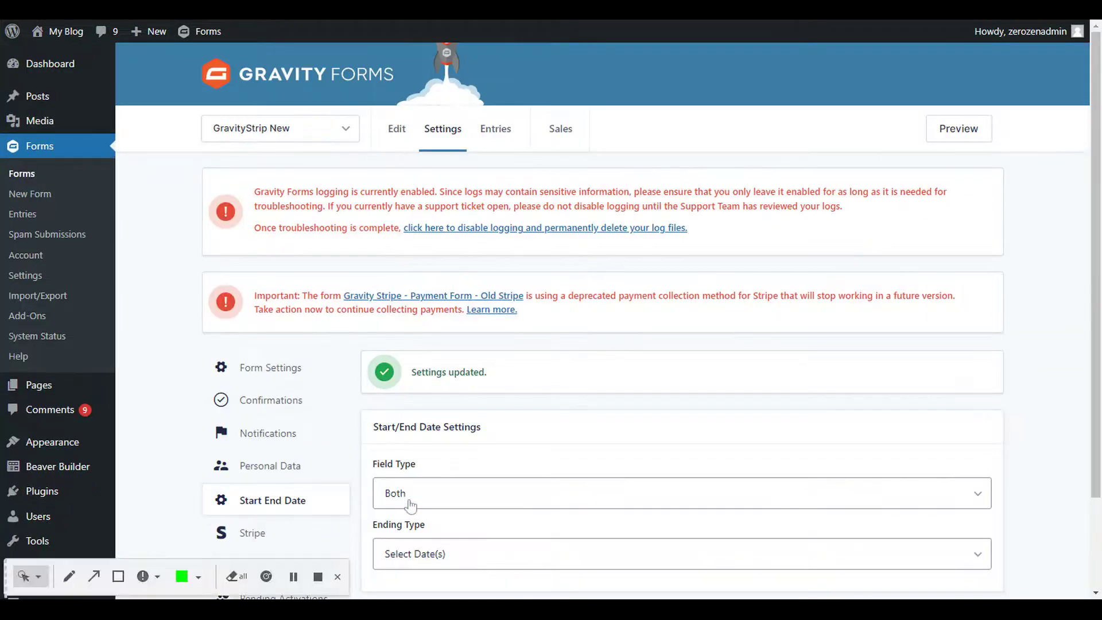
In the form editor, set the end date of the Camp Start Date field's Aug 23, 2022 choice to Aug 30, 2022
{"action": "scroll", "coordinate": [345, 456], "scroll_direction": "down", "scroll_amount": 2}
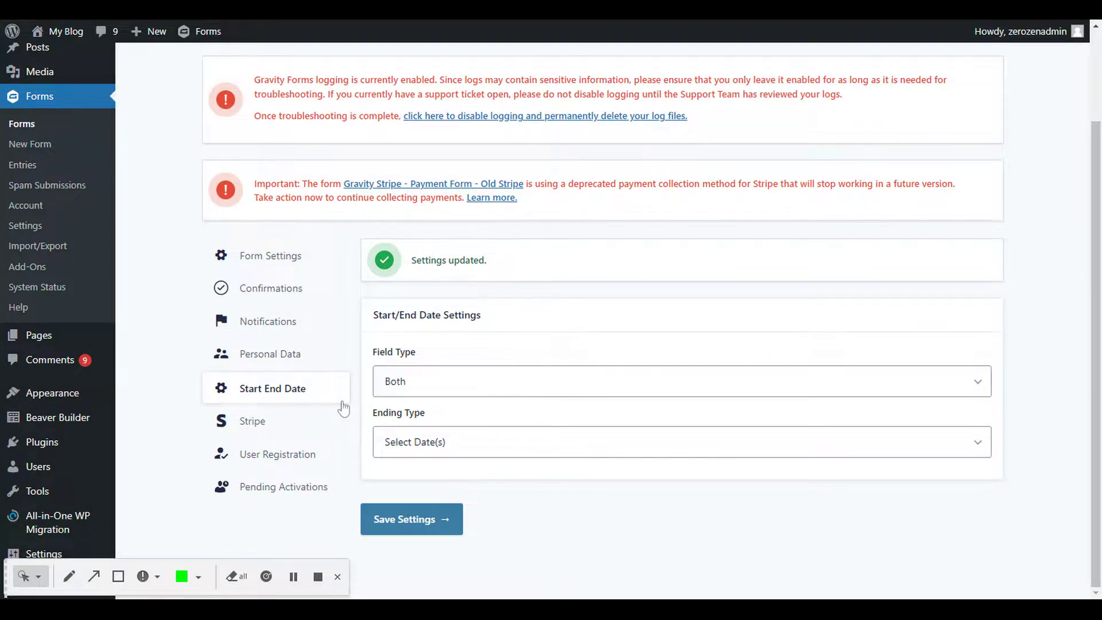
{"action": "scroll", "coordinate": [358, 312], "scroll_direction": "up", "scroll_amount": 2}
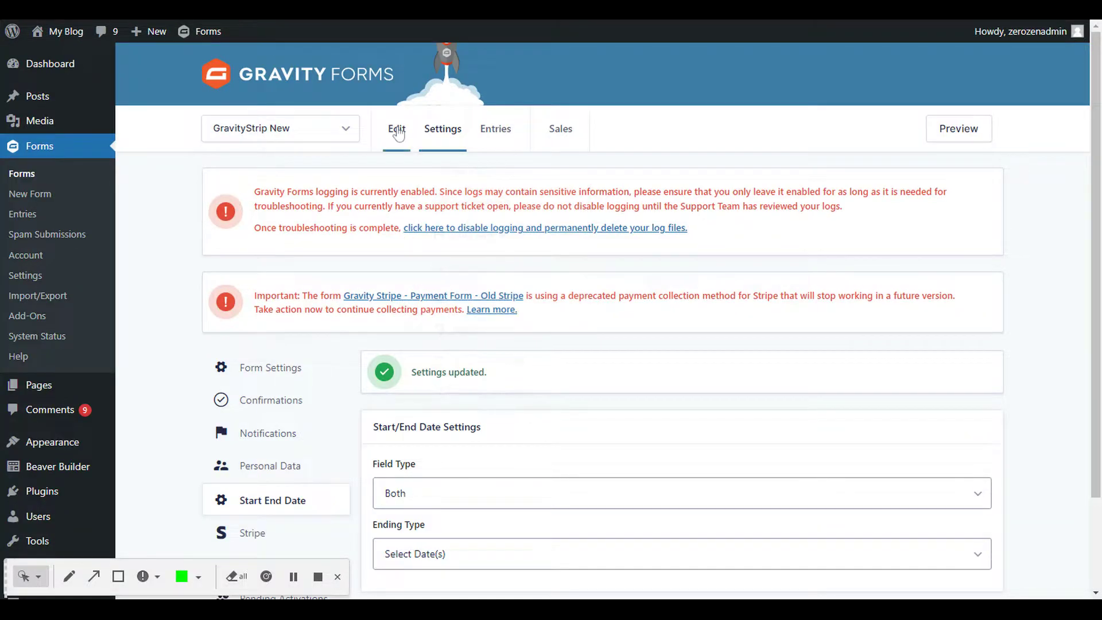
{"action": "left_click", "coordinate": [397, 130]}
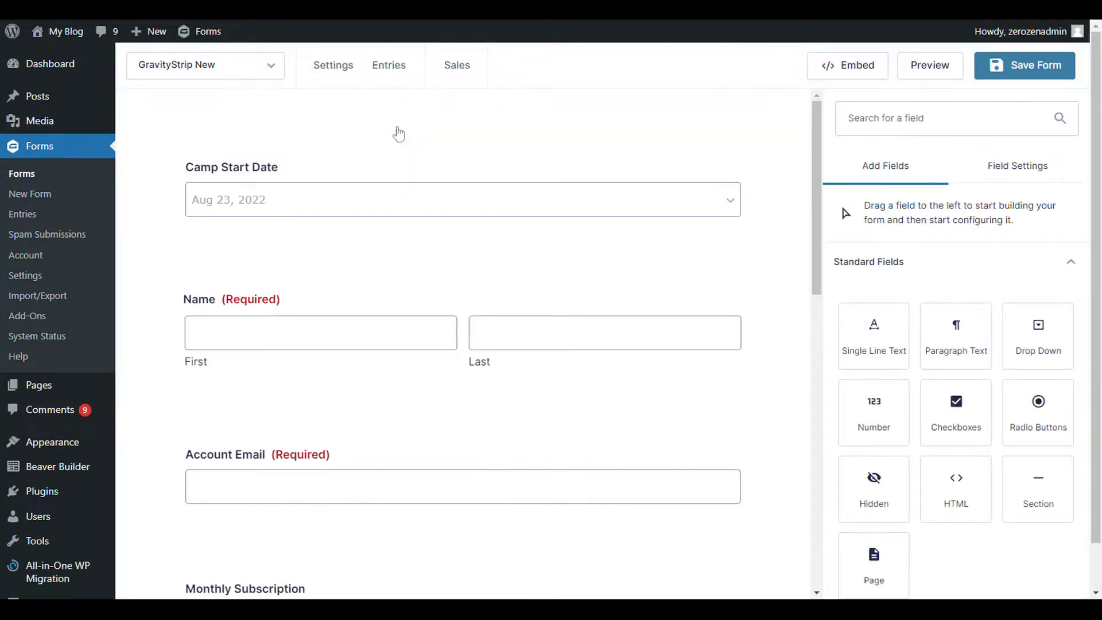
{"action": "left_click", "coordinate": [411, 204]}
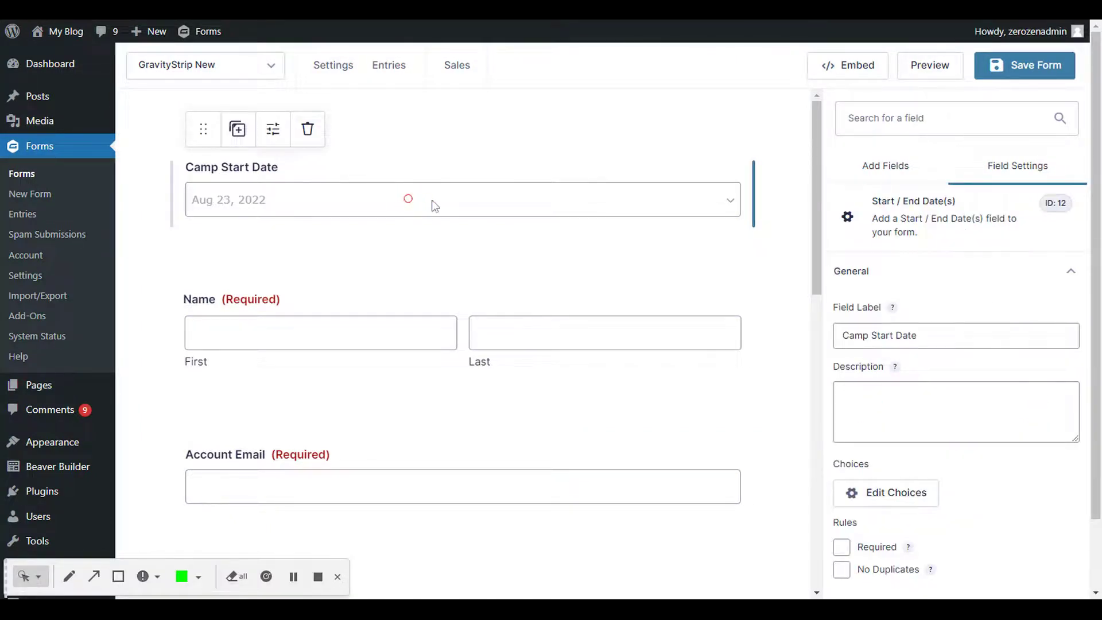
{"action": "scroll", "coordinate": [891, 472], "scroll_direction": "down", "scroll_amount": 2}
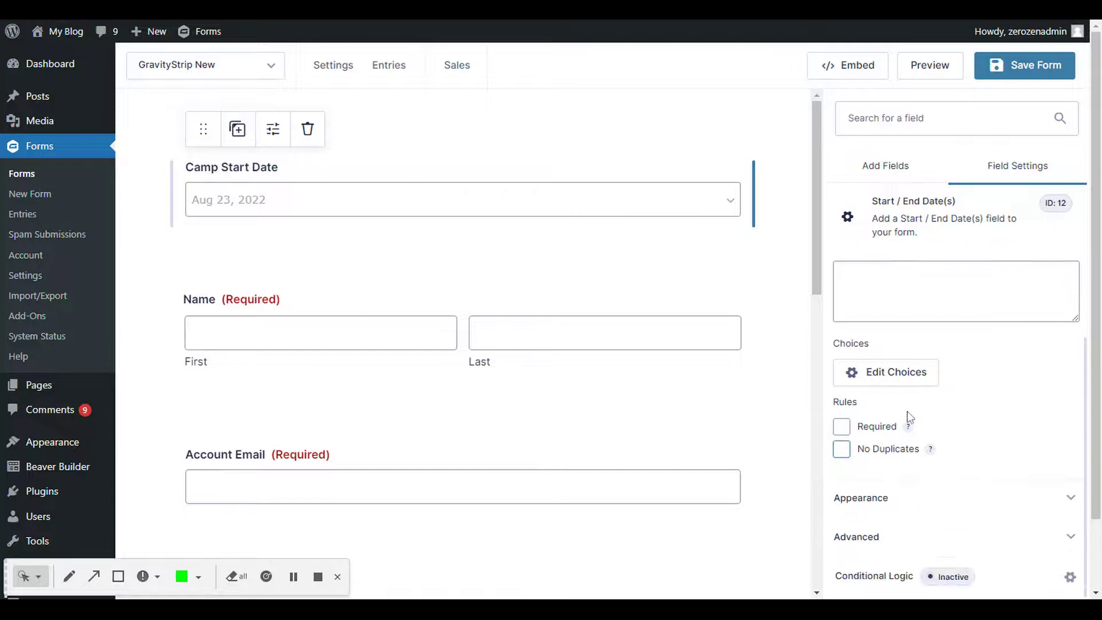
{"action": "left_click", "coordinate": [894, 372]}
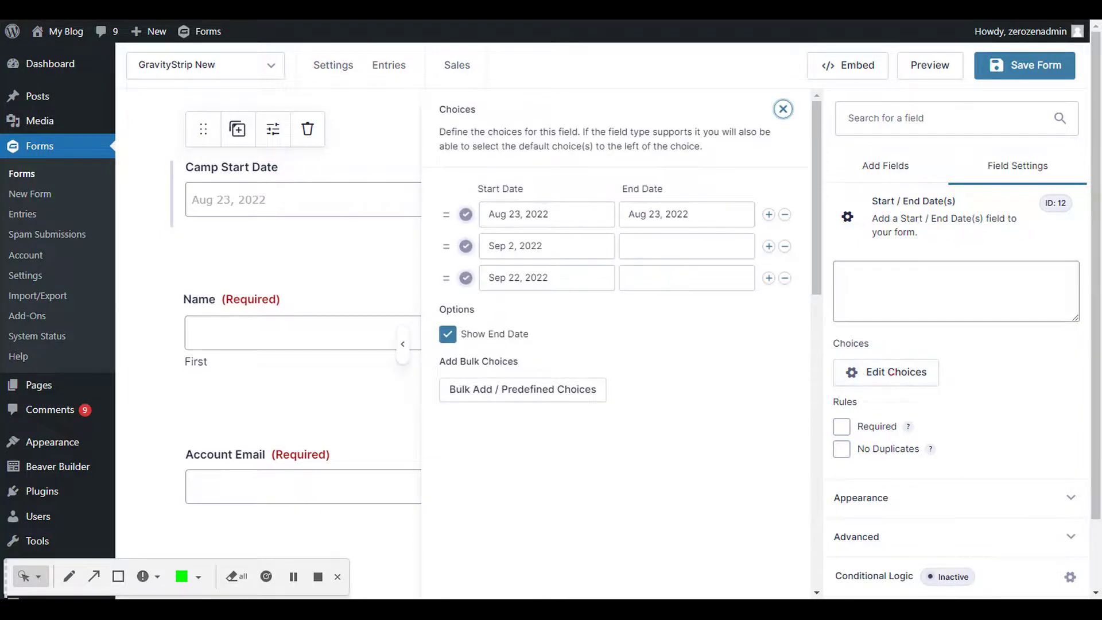
{"action": "left_click", "coordinate": [678, 214]}
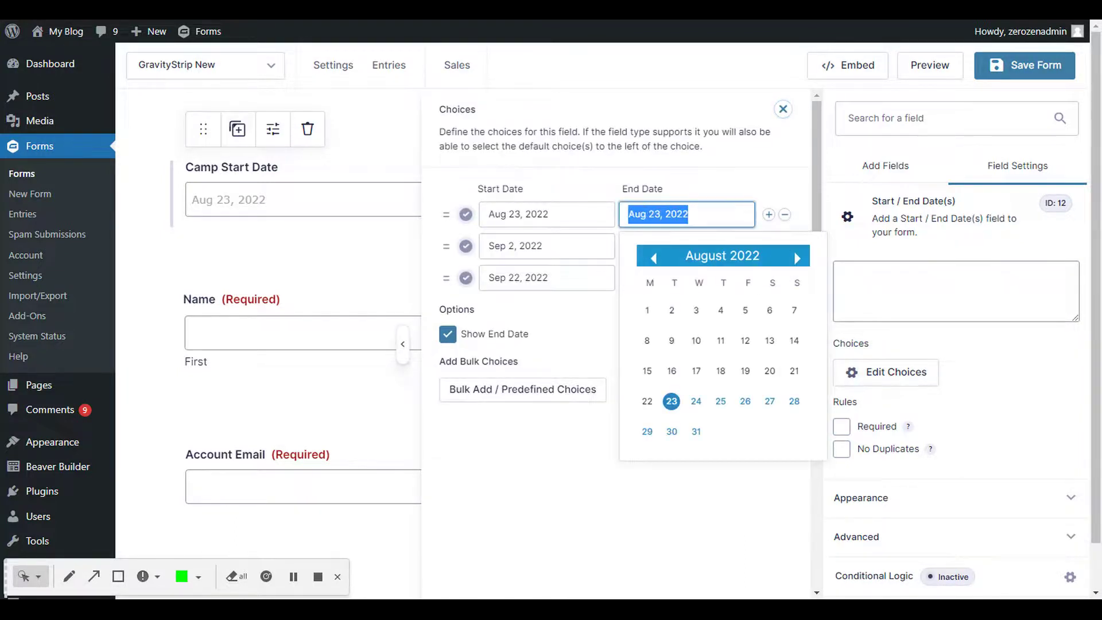
{"action": "left_click", "coordinate": [691, 191]}
{"action": "left_click", "coordinate": [649, 214]}
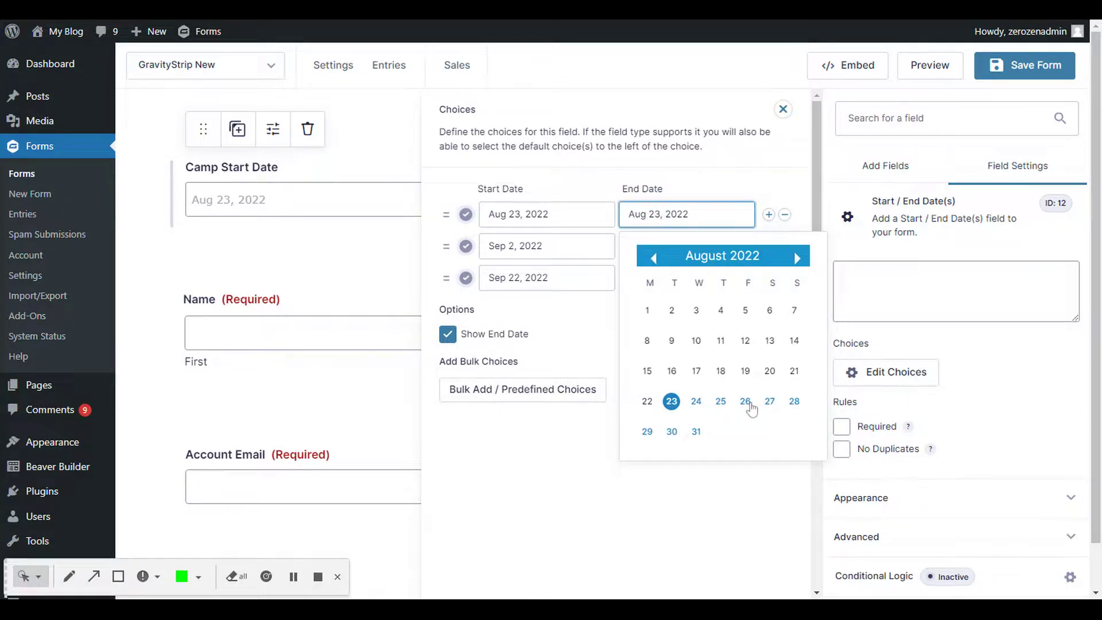
{"action": "left_click", "coordinate": [672, 432]}
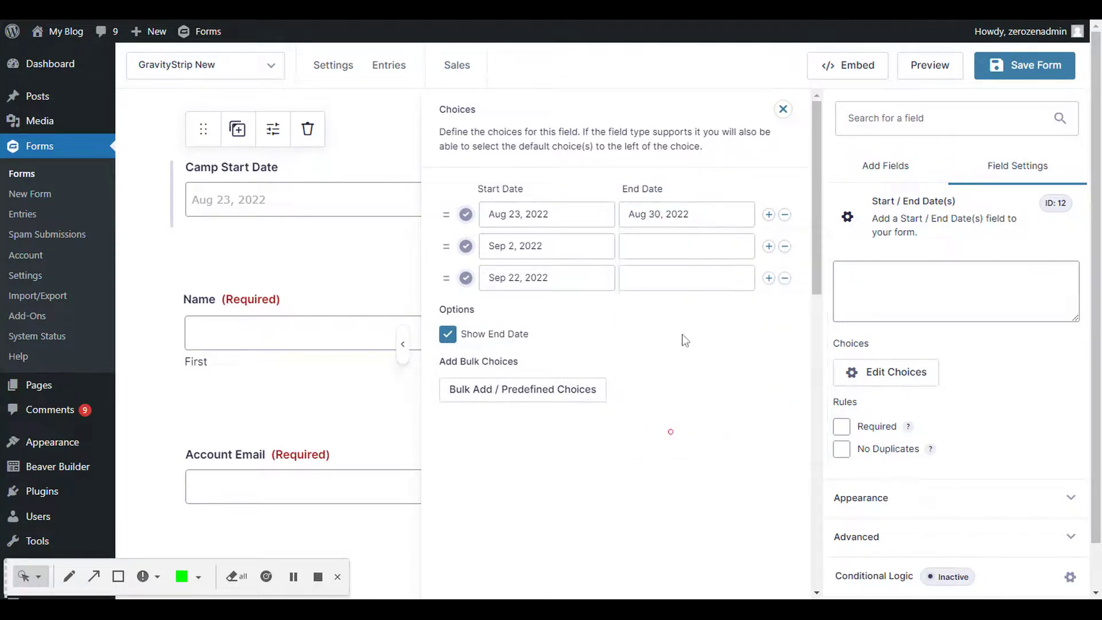
Set the end date of the Sep 2, 2022 choice to Sep 9, 2022
{"action": "left_click", "coordinate": [641, 252]}
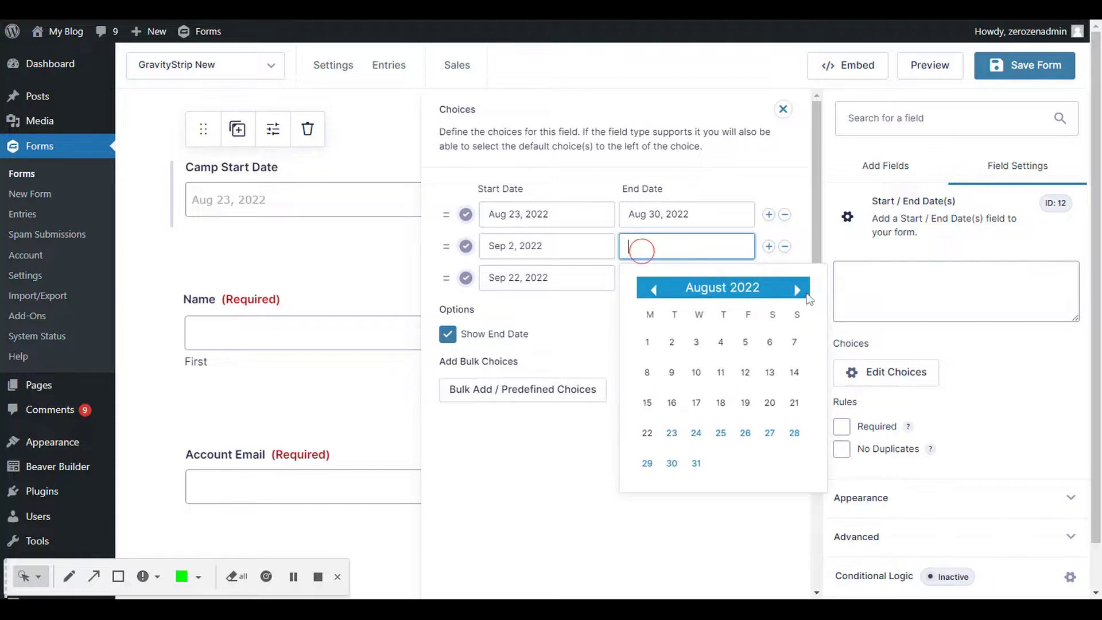
{"action": "left_click", "coordinate": [799, 291]}
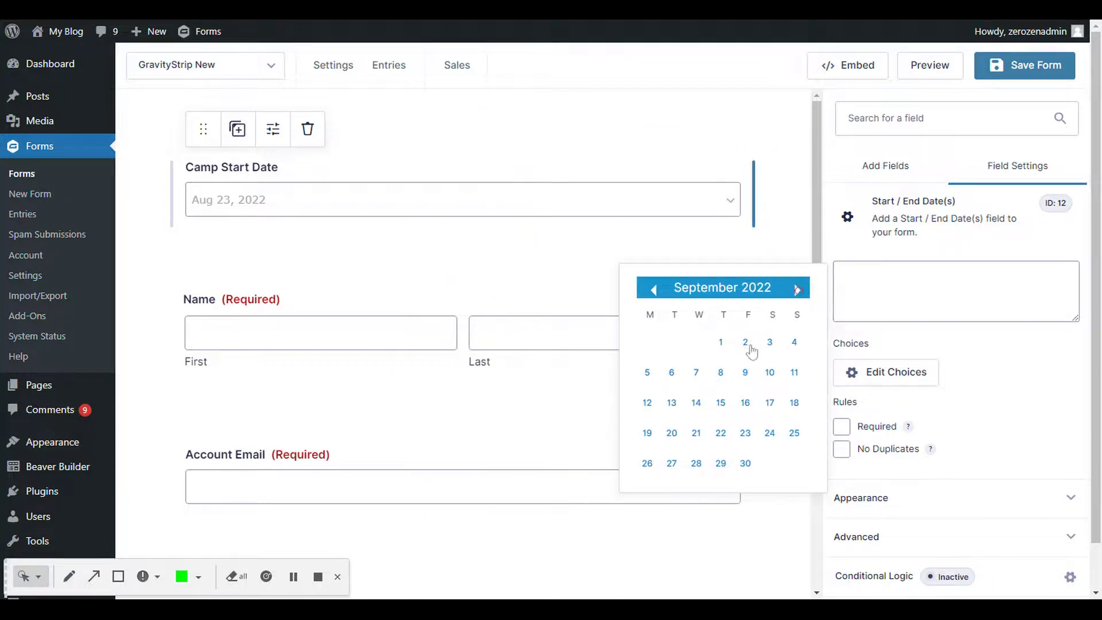
{"action": "left_click", "coordinate": [746, 372]}
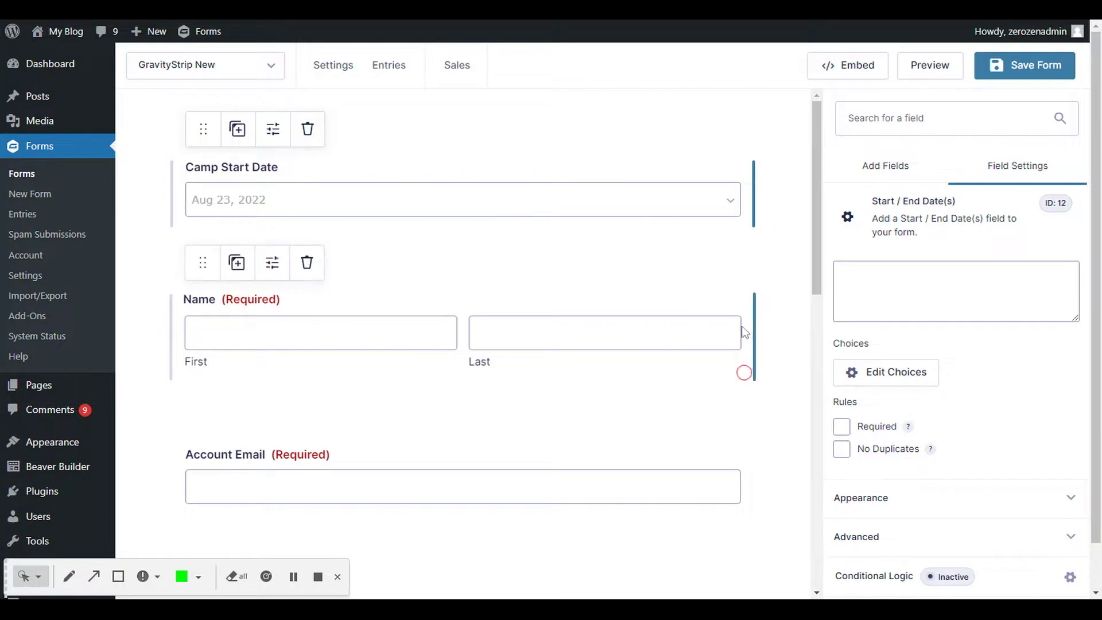
Set the end date of the Sep 22, 2022 choice to Sep 29, 2022 and save the form
{"action": "left_click", "coordinate": [881, 376]}
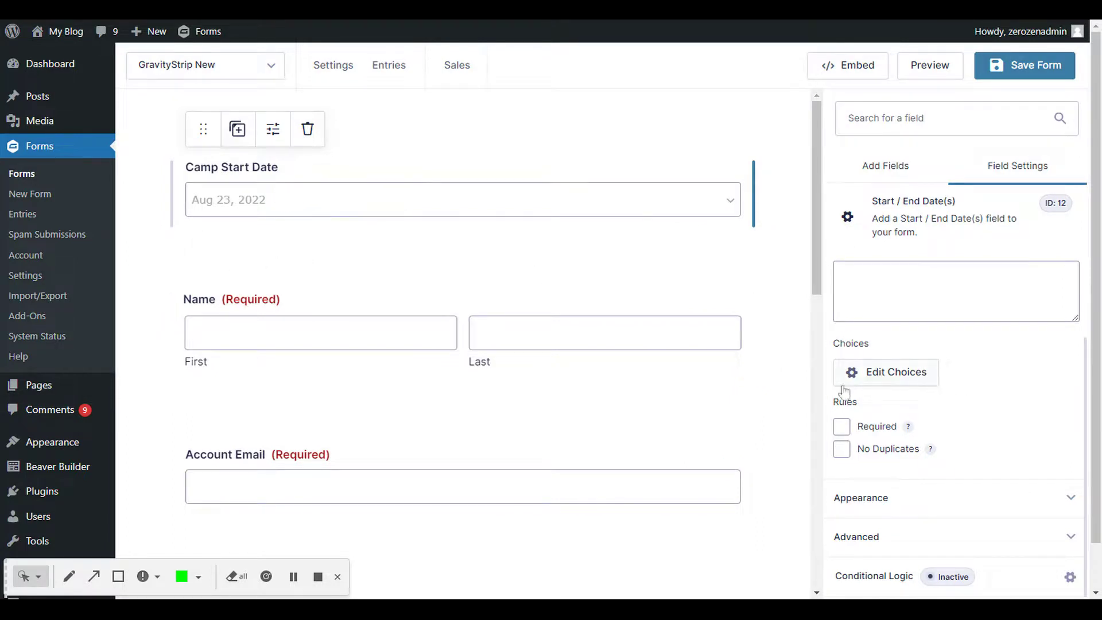
{"action": "left_click", "coordinate": [639, 280]}
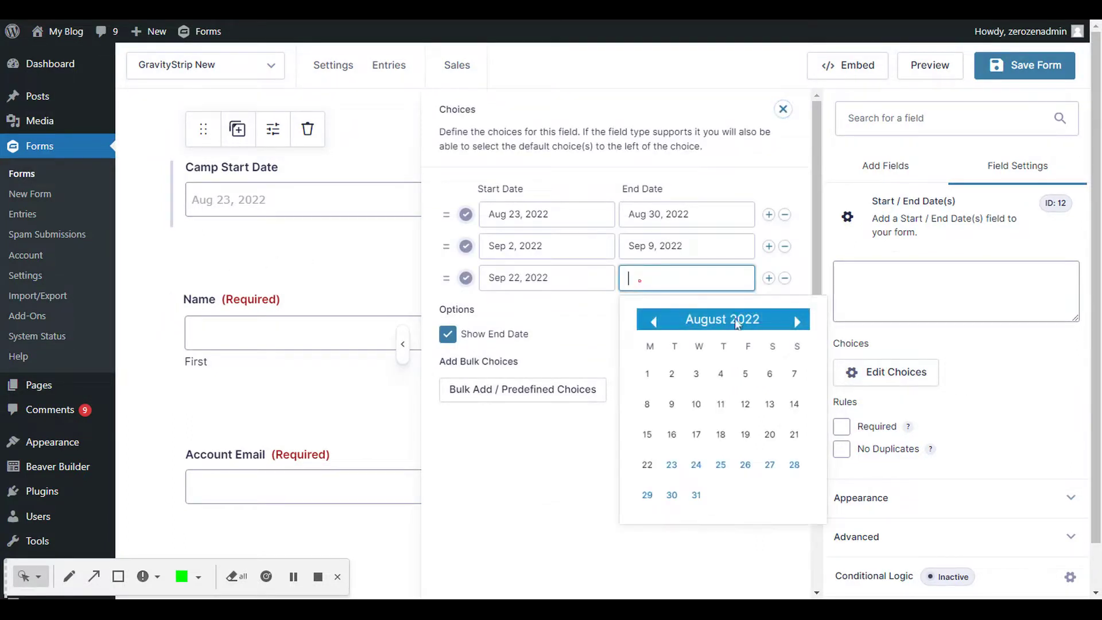
{"action": "left_click", "coordinate": [795, 321]}
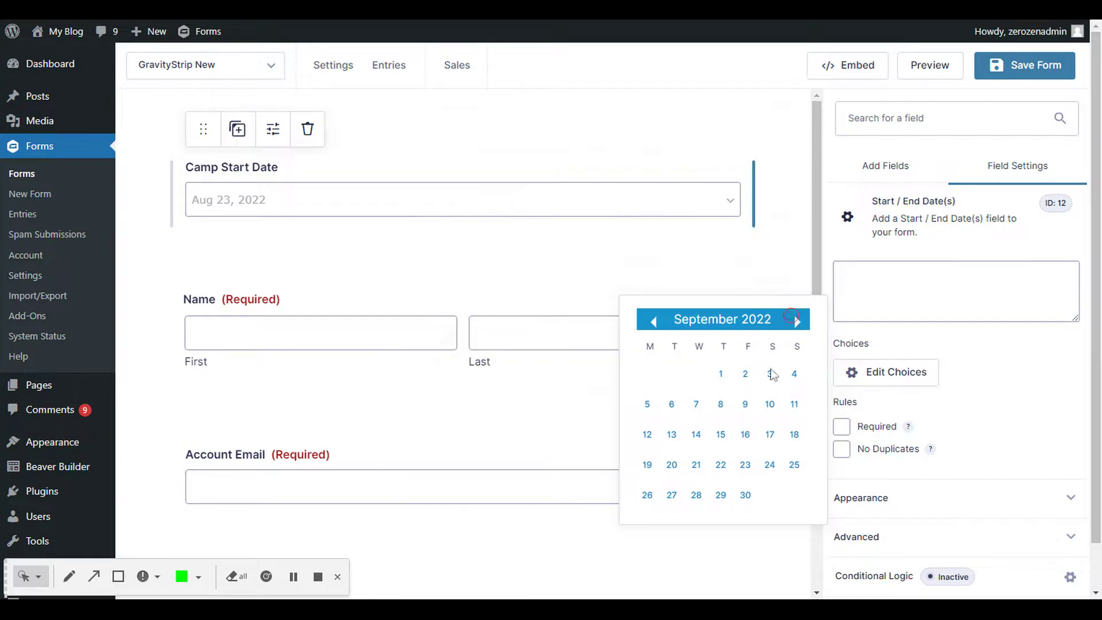
{"action": "left_click", "coordinate": [722, 498]}
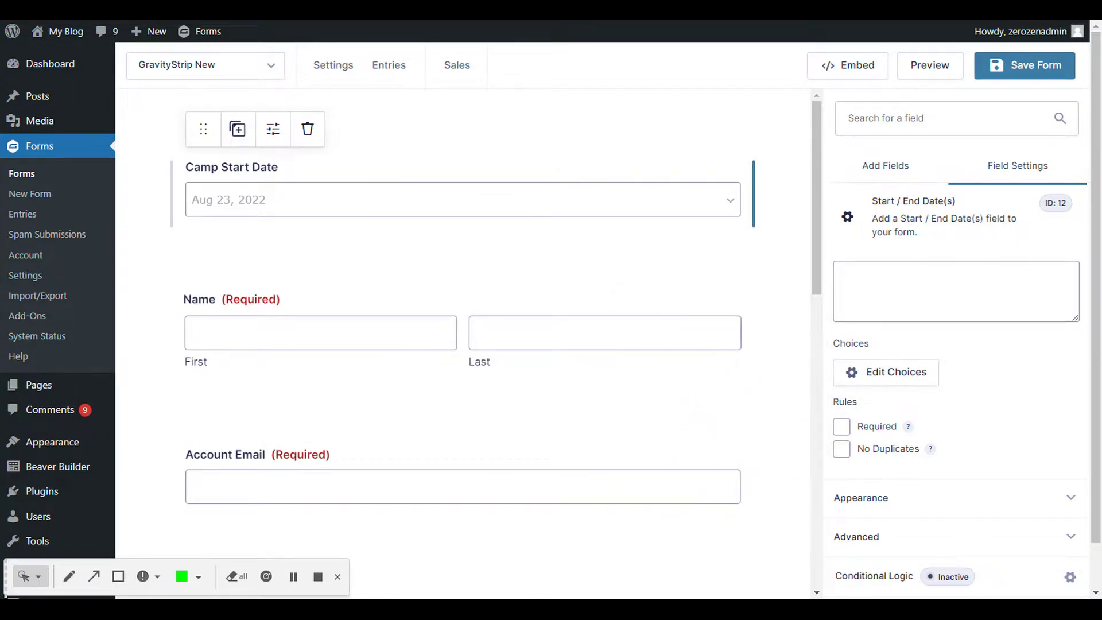
{"action": "left_click", "coordinate": [1009, 67]}
Show the list of the form's settings pages
{"action": "left_click", "coordinate": [335, 66]}
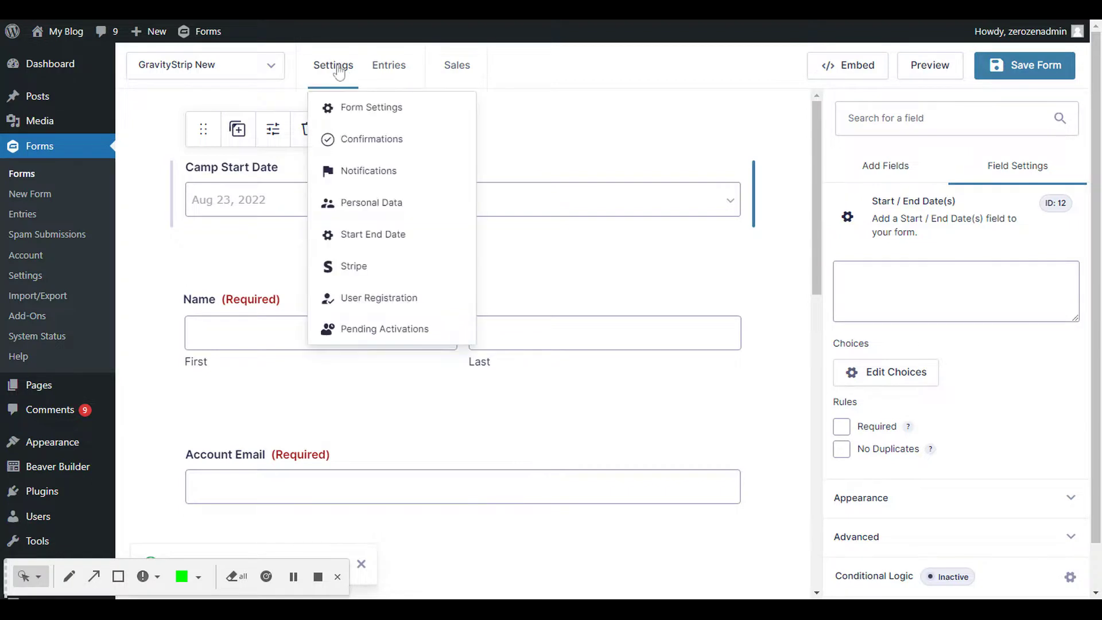